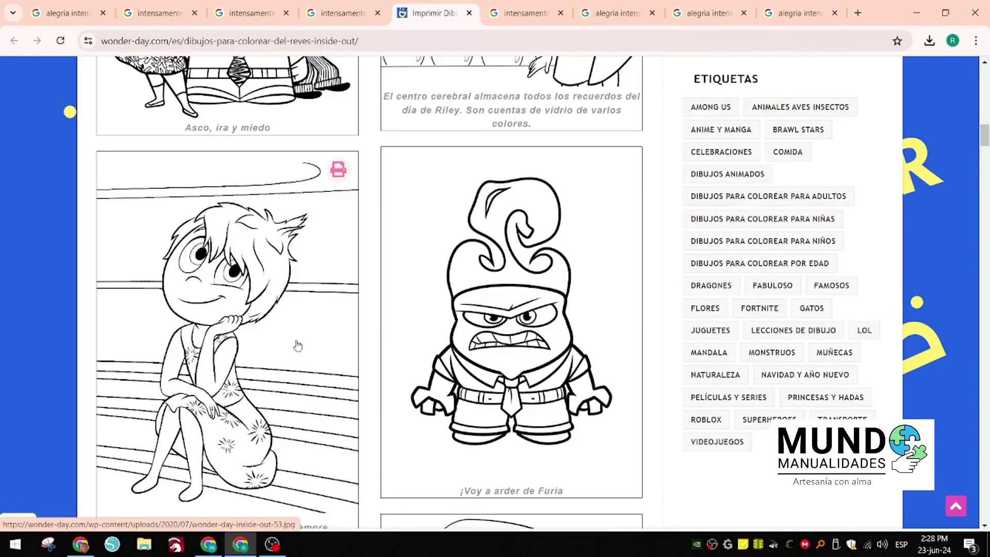
Step: Find the angry character captioned "Del revés de ira de dibujos animados" among the colouring pages and open its full-size image in a new tab
scroll(266, 355, up, 5)
scroll(265, 357, down, 4)
scroll(265, 357, down, 10)
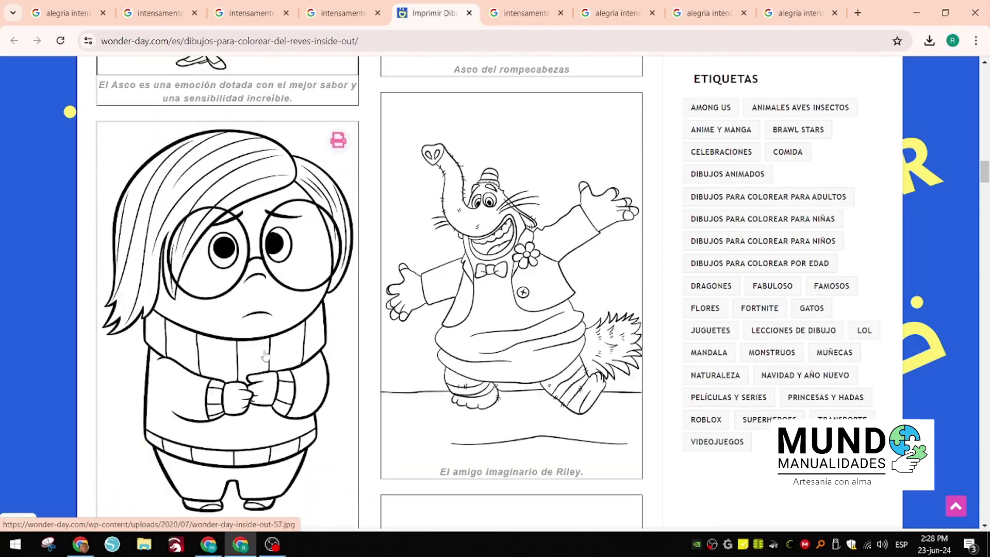
scroll(289, 371, down, 20)
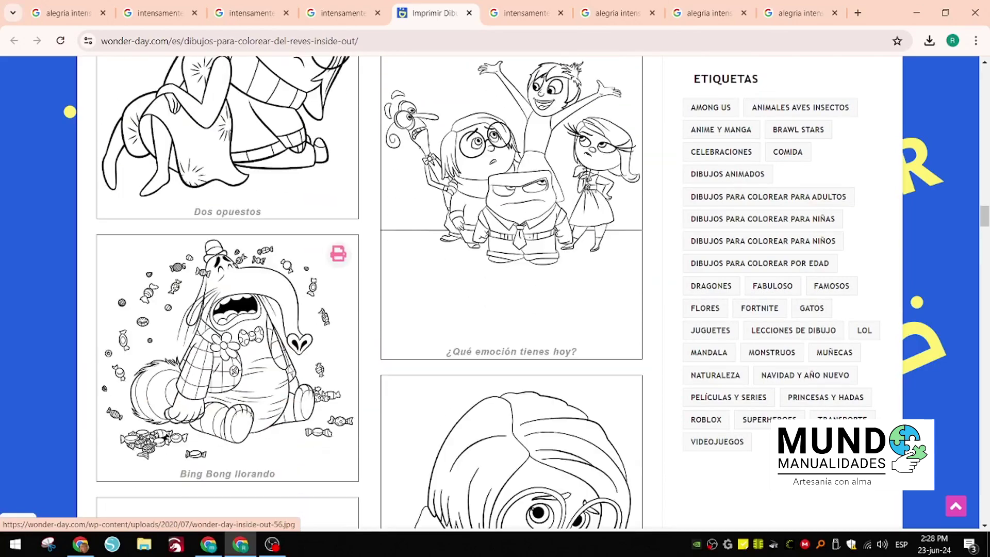
scroll(289, 370, down, 10)
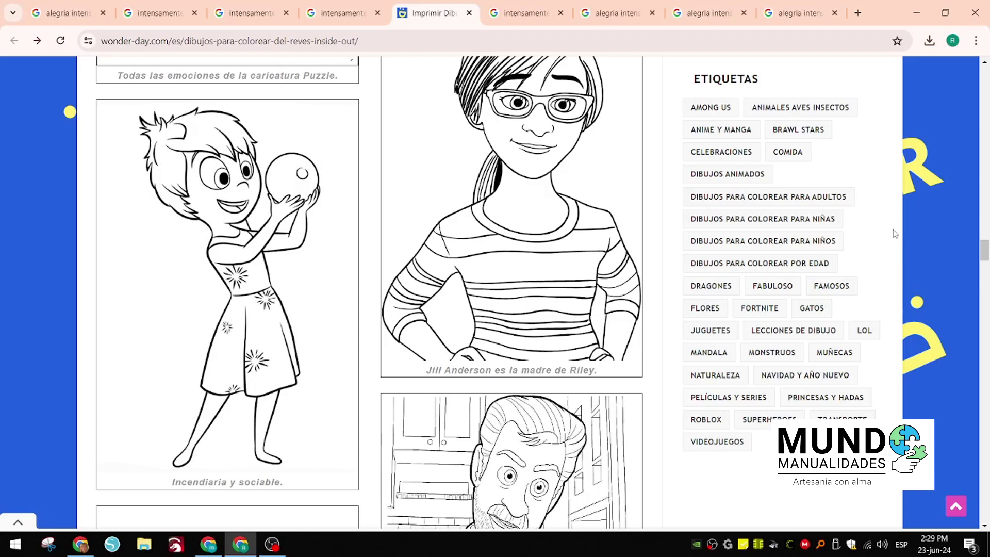
scroll(894, 233, down, 8)
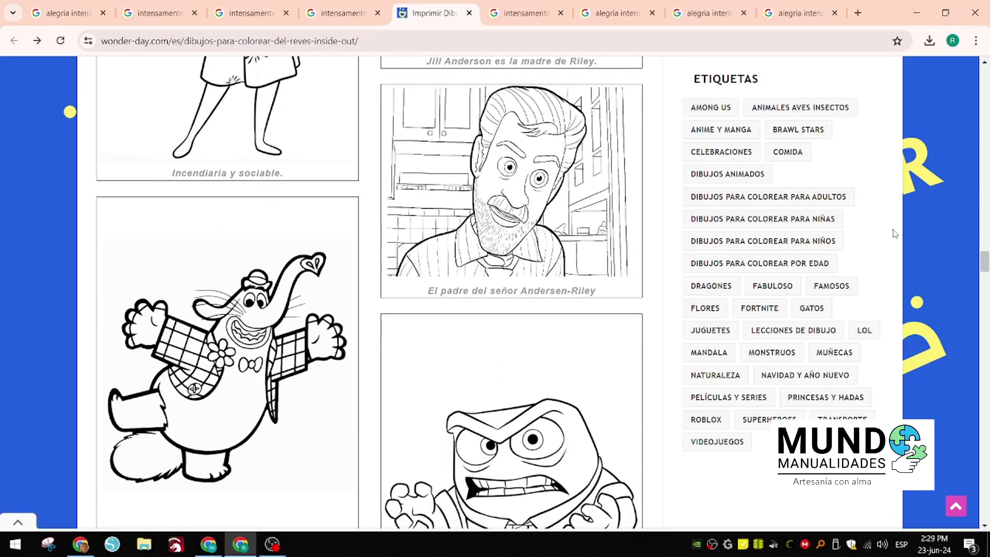
scroll(894, 234, down, 4)
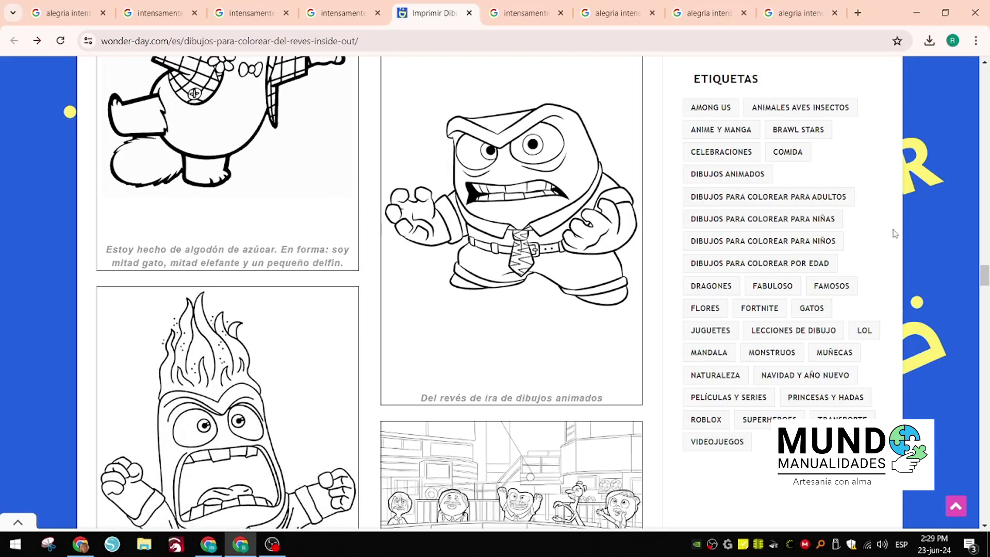
click(527, 192)
right_click(477, 216)
click(468, 222)
click(467, 222)
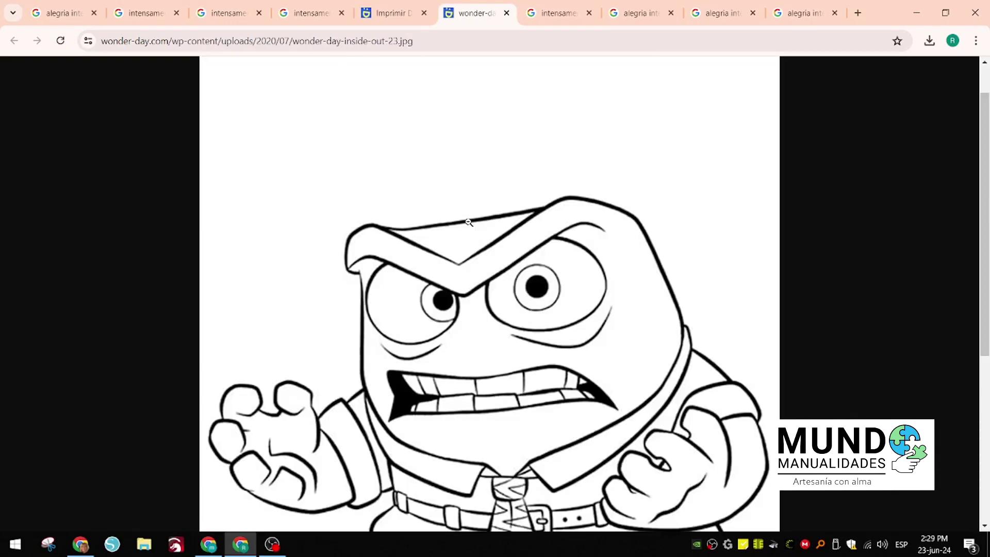
Step: Save the opened image to the Descargas folder as wonder-day-inside-out-23 (1).jpg
click(469, 222)
right_click(469, 222)
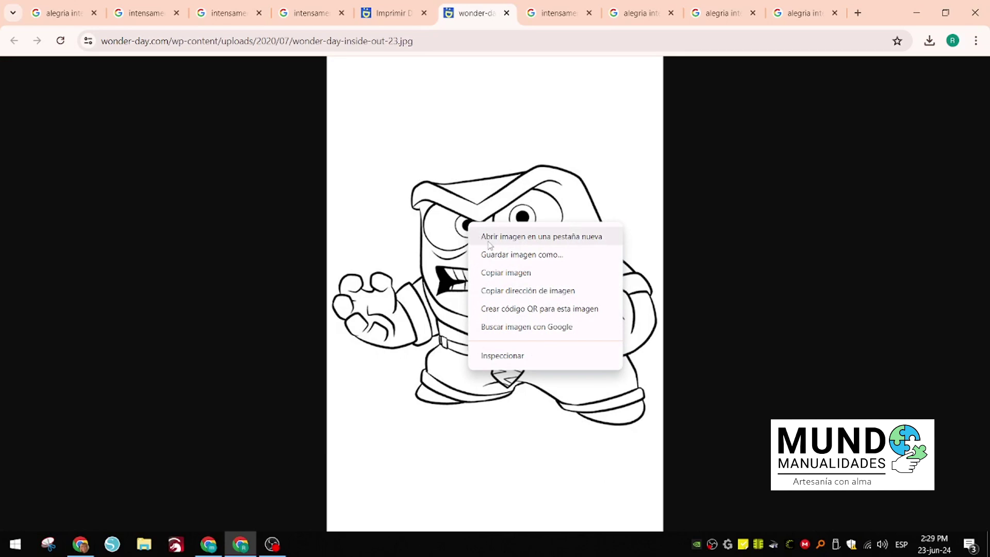
click(499, 255)
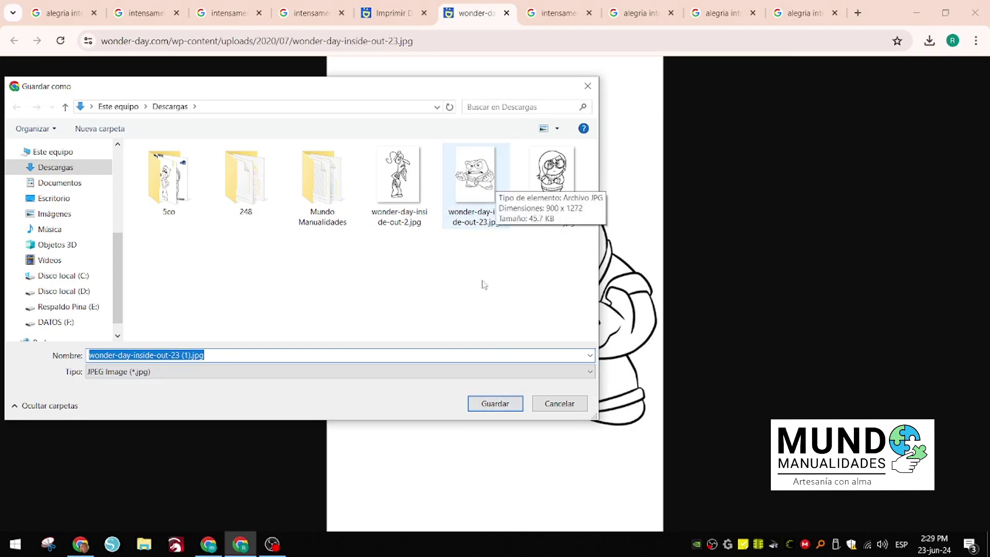
click(495, 403)
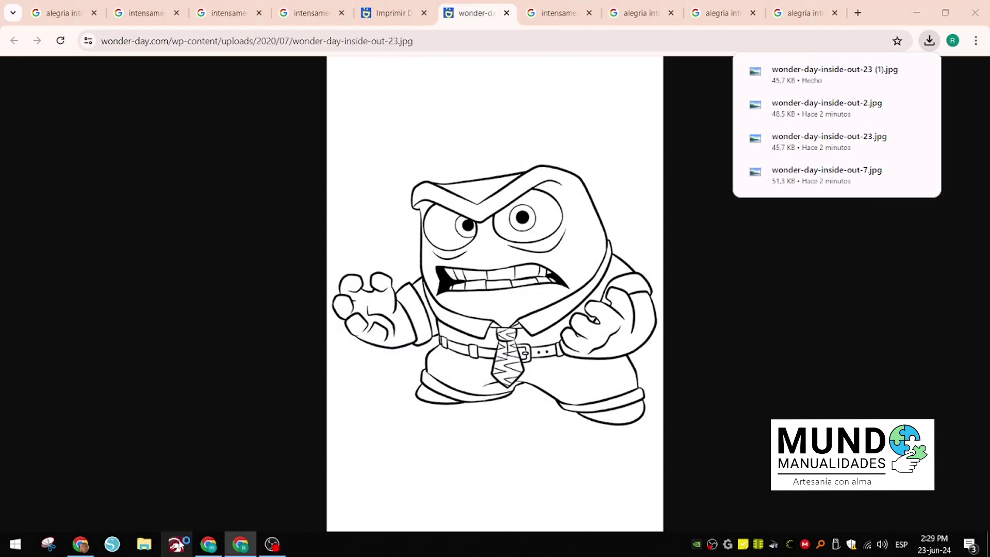
Step: Switch to LightBurn, import wonder-day-inside-out-23 (1).jpg from the Descargas folder, and place it near the middle of the work area
click(176, 544)
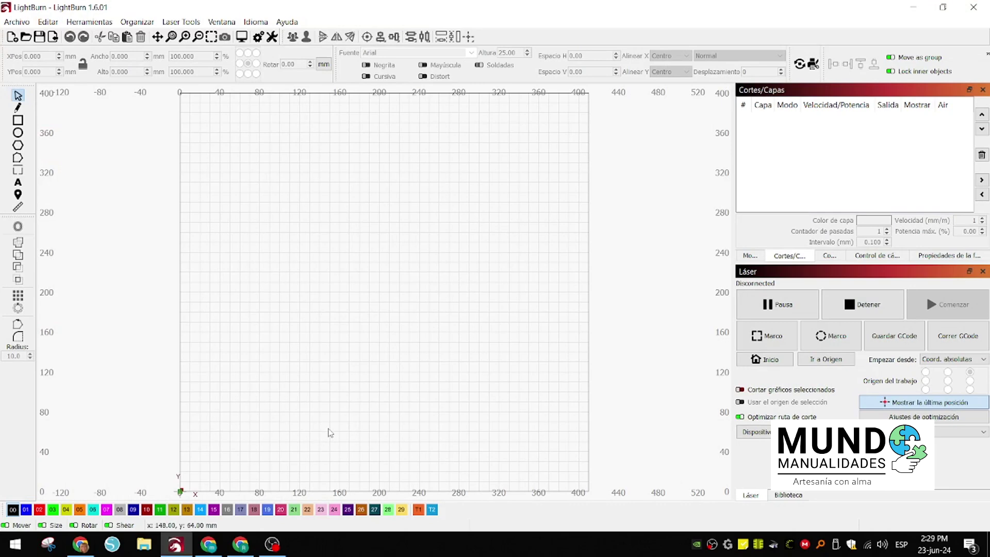
click(145, 543)
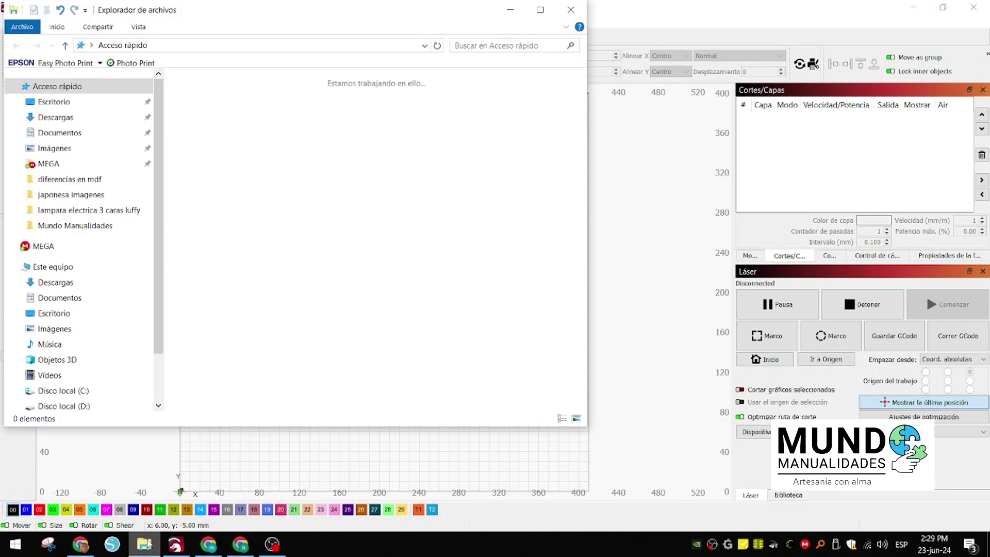
click(60, 118)
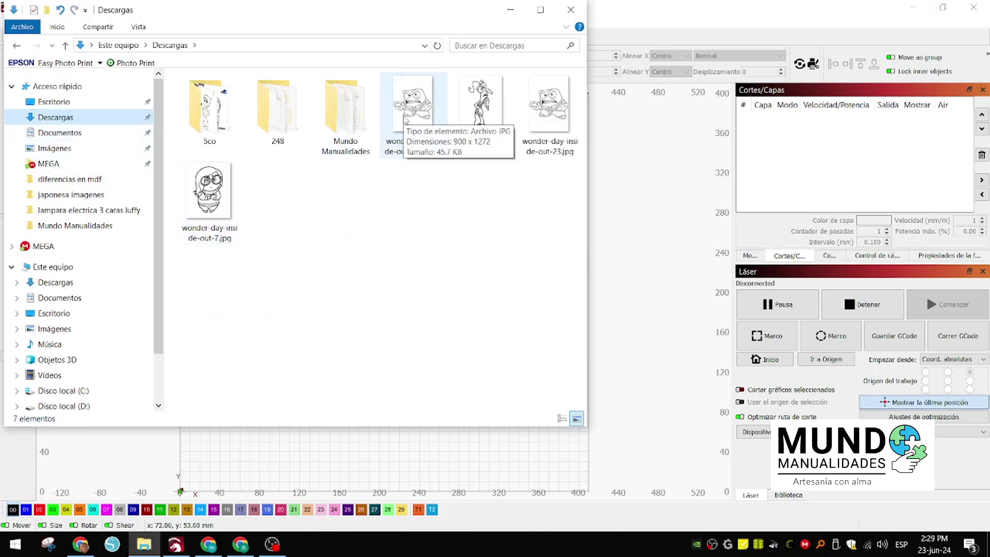
drag(406, 120, 639, 289)
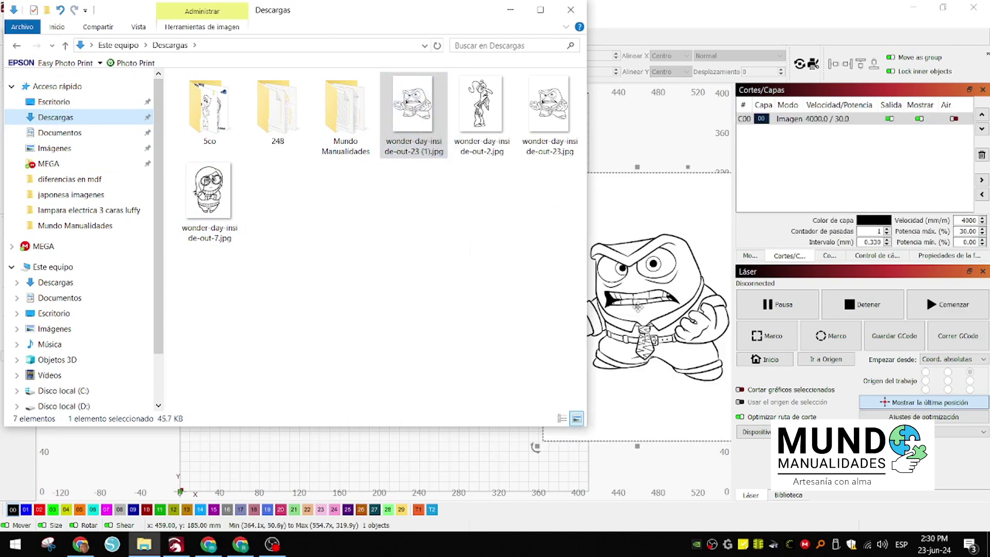
click(511, 9)
drag(650, 308, 393, 293)
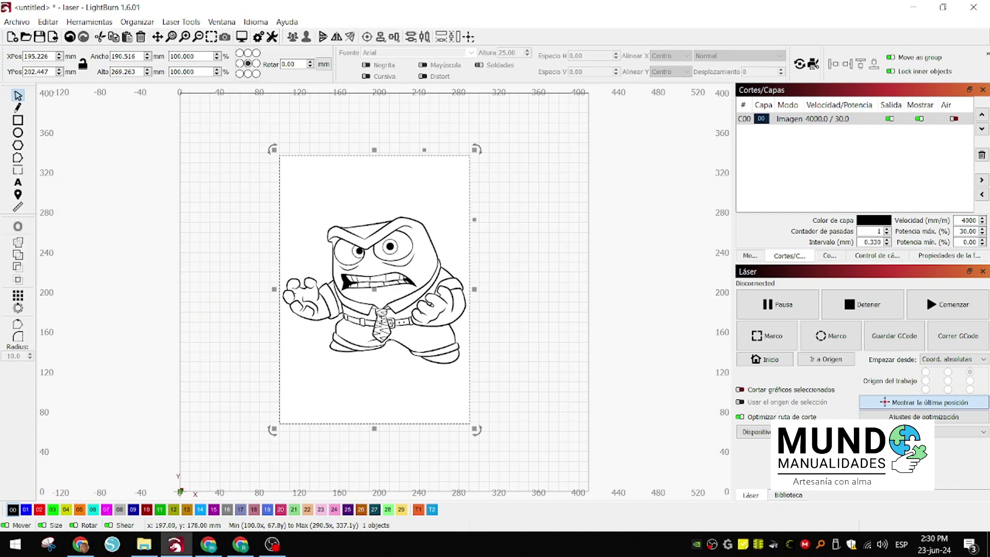
Step: Trace the imported image with cutoff 0 and threshold 128, keeping the source image
right_click(378, 314)
click(410, 263)
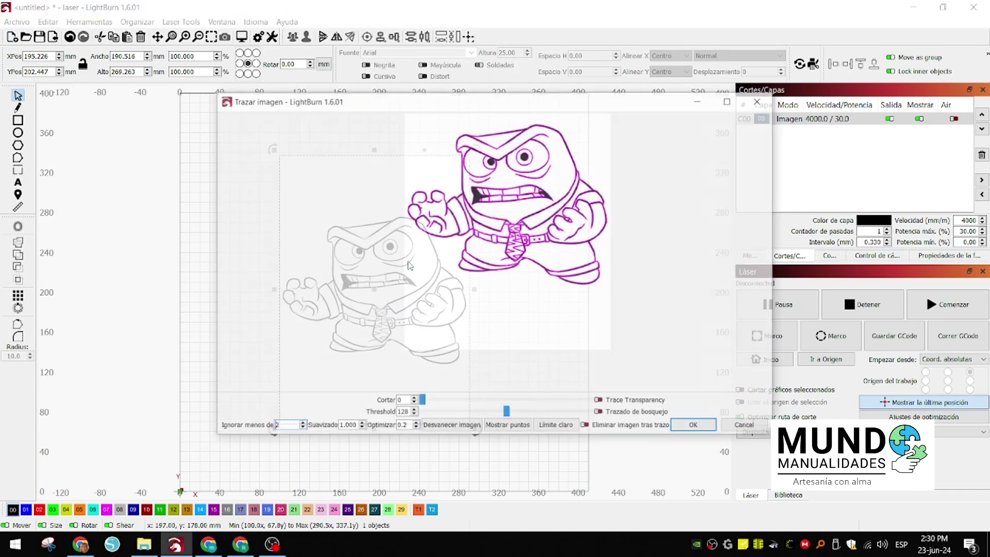
click(693, 428)
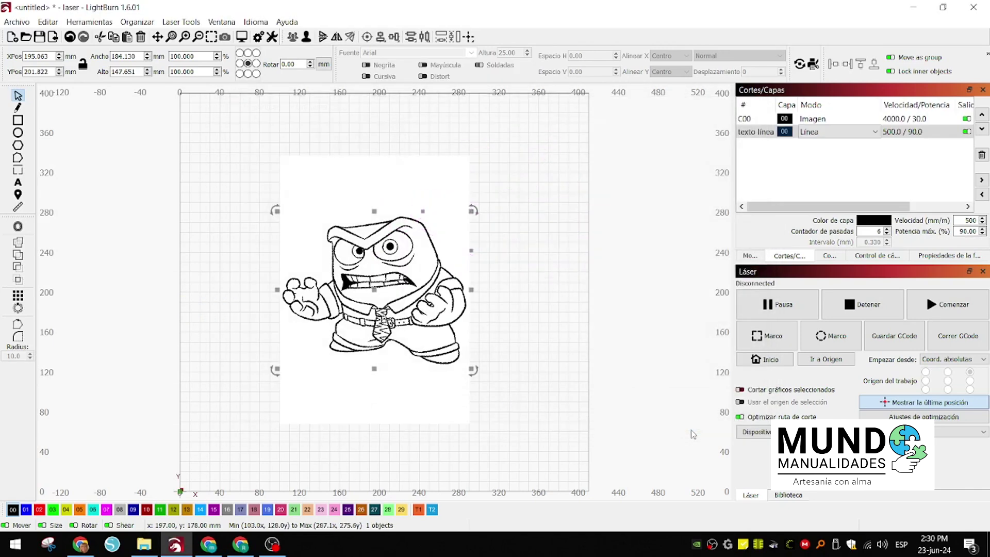
Step: Separate the tracing from its source image by moving the image off the bed and placing the tracing at X 138, Y 158 mm
mouse_move(374, 293)
mouse_down()
mouse_move(582, 296)
mouse_move(549, 270)
mouse_up()
drag(333, 277, 27, 235)
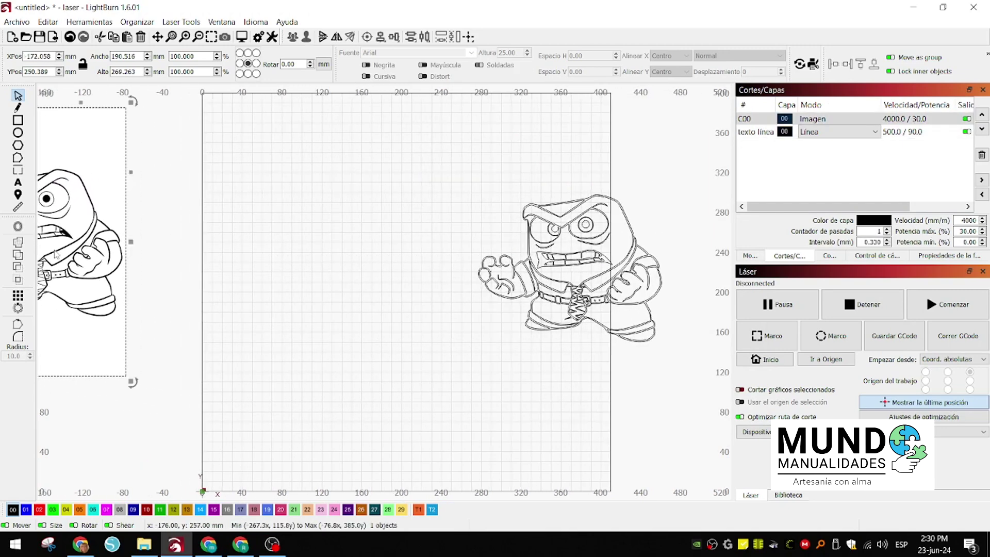
drag(576, 273, 416, 313)
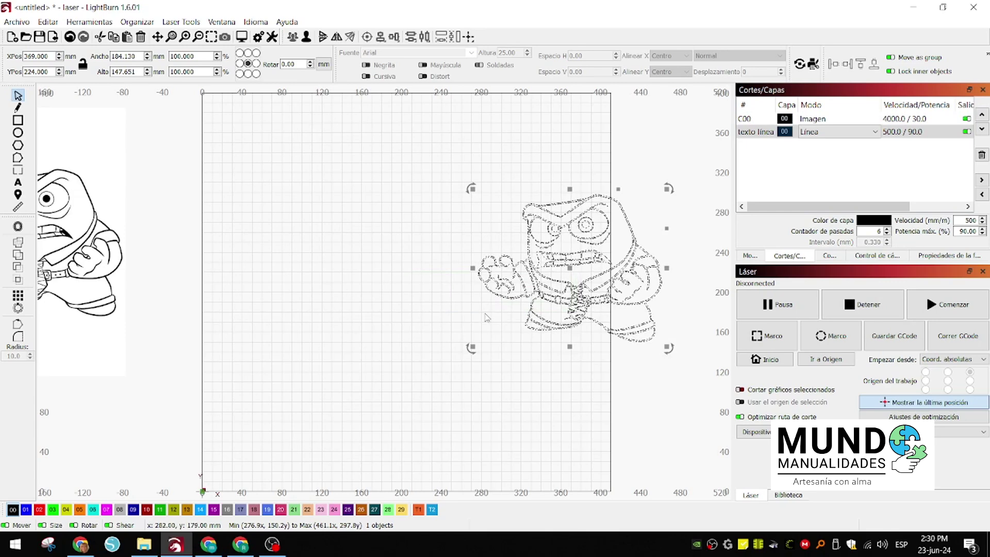
drag(567, 273, 339, 334)
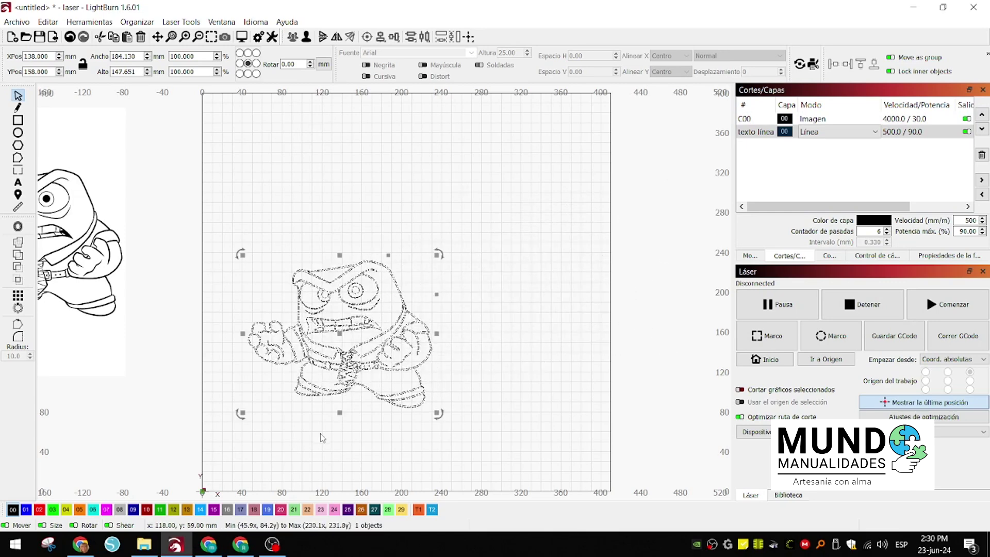
Step: Scale the tracing down proportionally to about 121 × 97 mm and place it near the work area's origin
scroll(322, 444, up, 2)
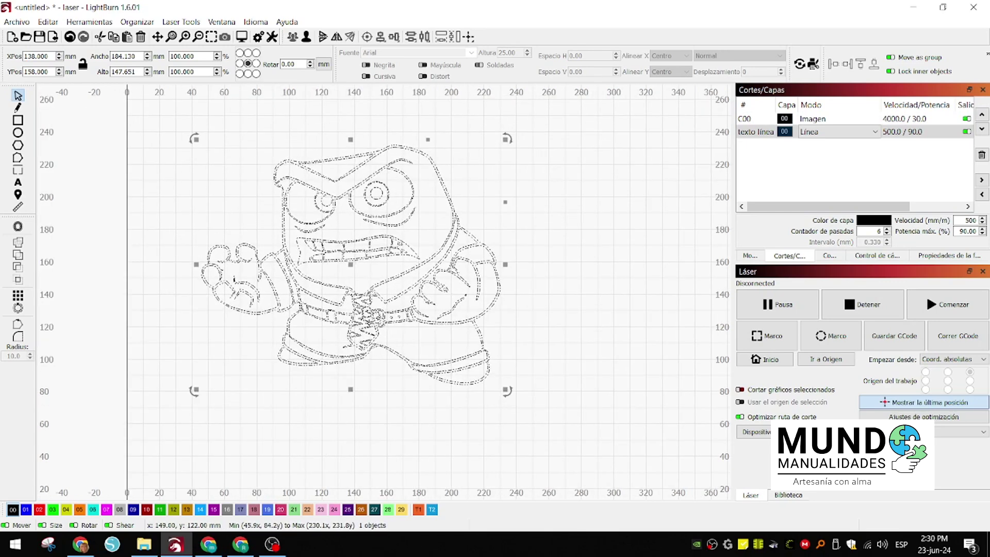
scroll(368, 321, down, 1)
drag(351, 275, 320, 340)
drag(453, 233, 370, 309)
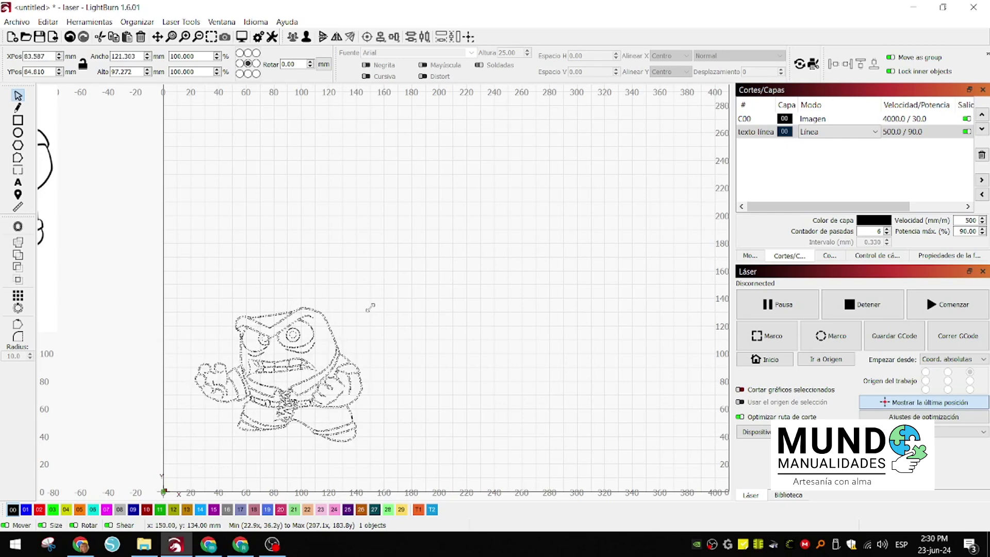
click(291, 486)
Step: Assign the tracing to green layer 03 so it is engraved in fill mode (Relleno)
scroll(292, 485, up, 3)
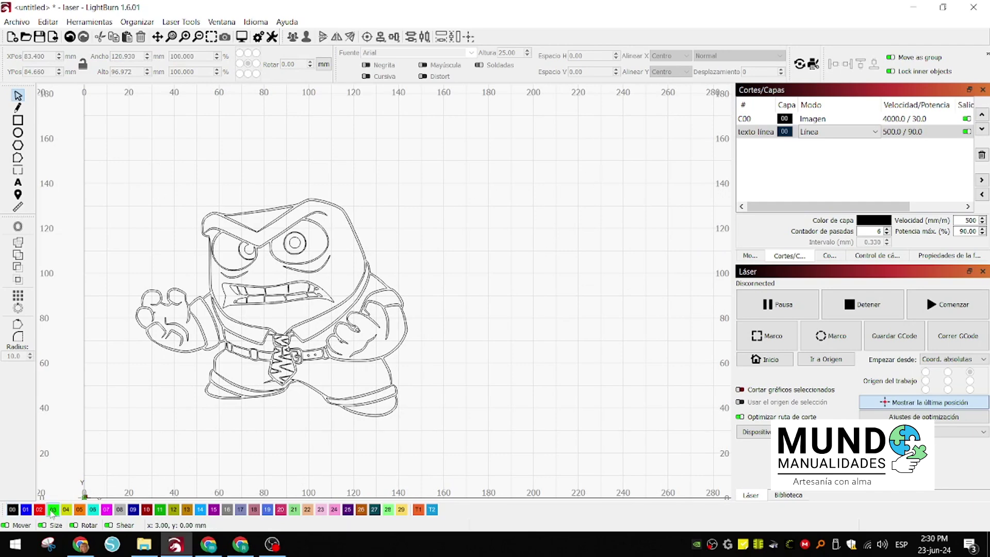
click(175, 334)
click(53, 509)
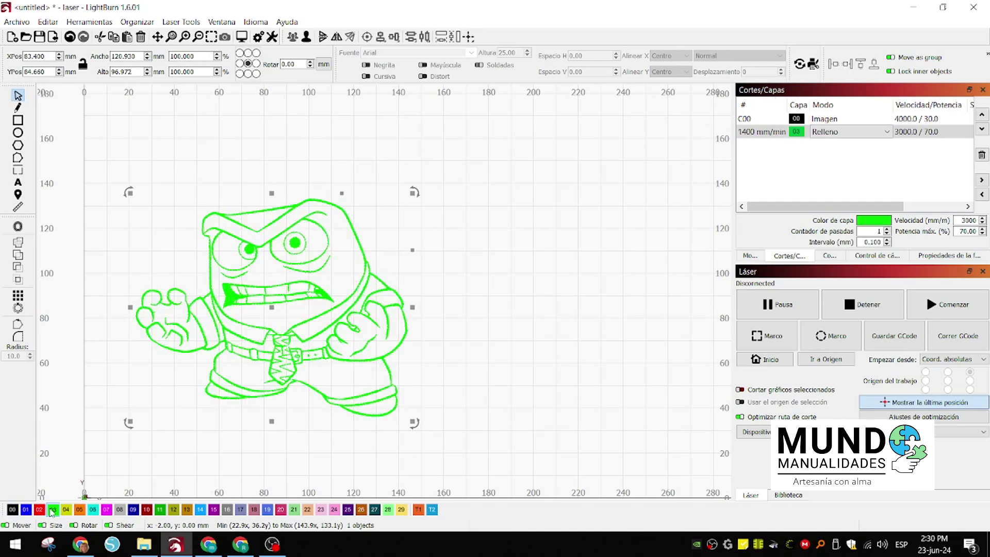
click(603, 418)
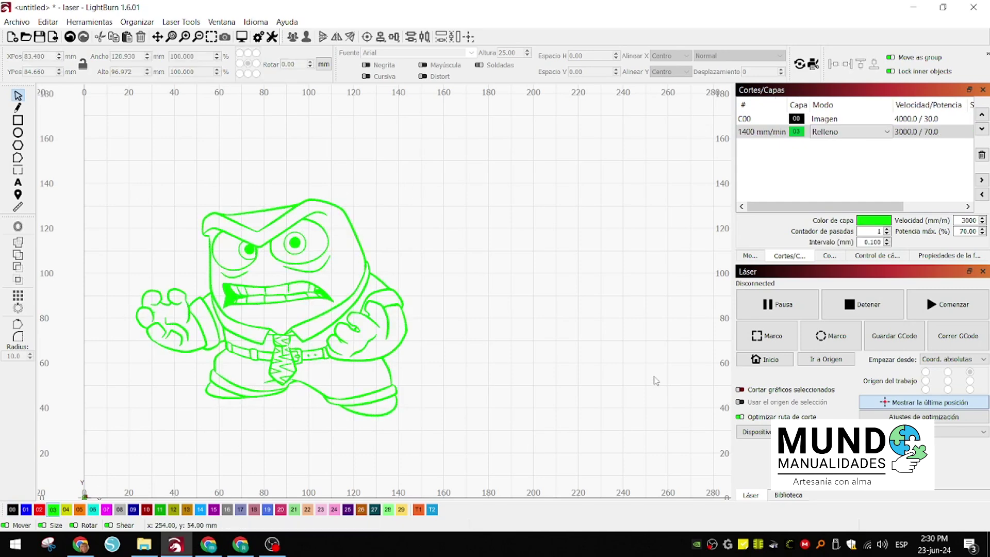
Step: Set the green figure's height to 50 mm with proportions locked, and move it to about X 59.6, Y 50.5 mm
click(279, 317)
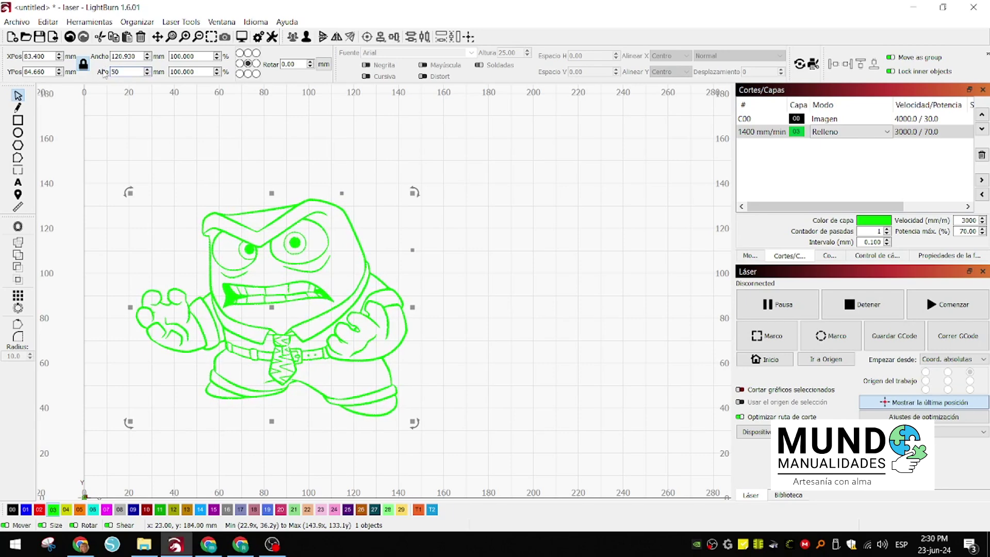
key(Return)
scroll(230, 274, up, 2)
scroll(230, 273, down, 4)
drag(253, 251, 215, 307)
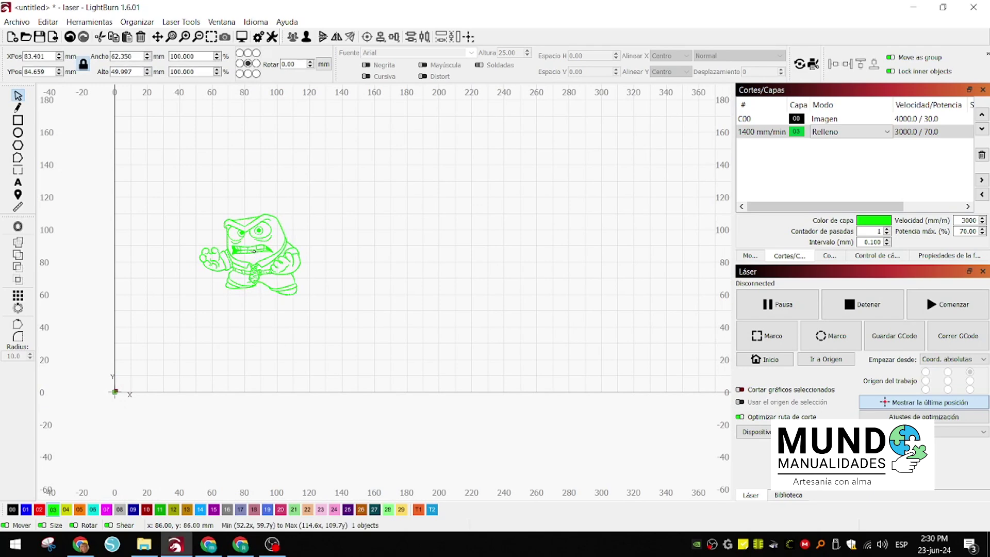
scroll(169, 412, up, 4)
click(169, 412)
click(18, 120)
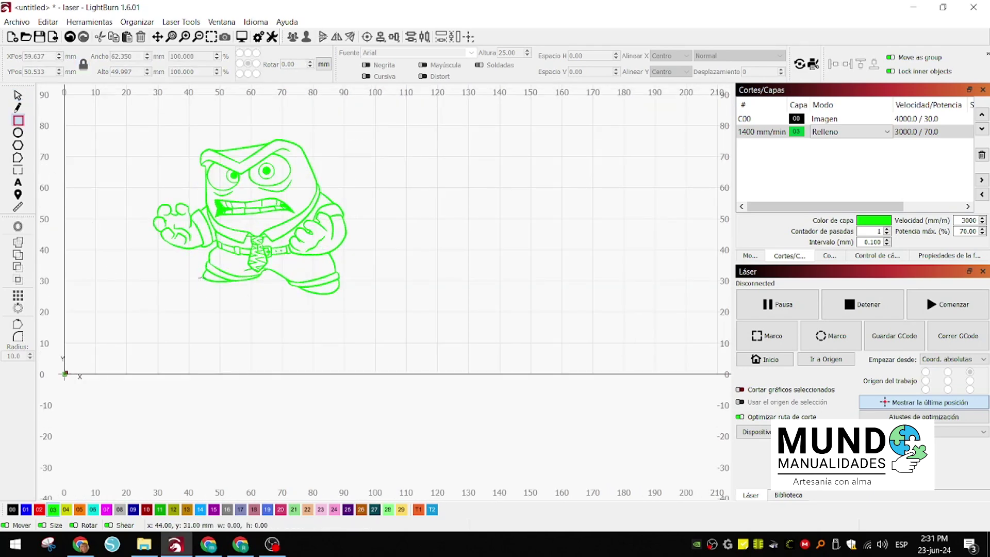
click(18, 95)
Step: Place a duplicate of the green figure beside it at X 133, Y 51 mm on black line layer 00
key(ctrl+a)
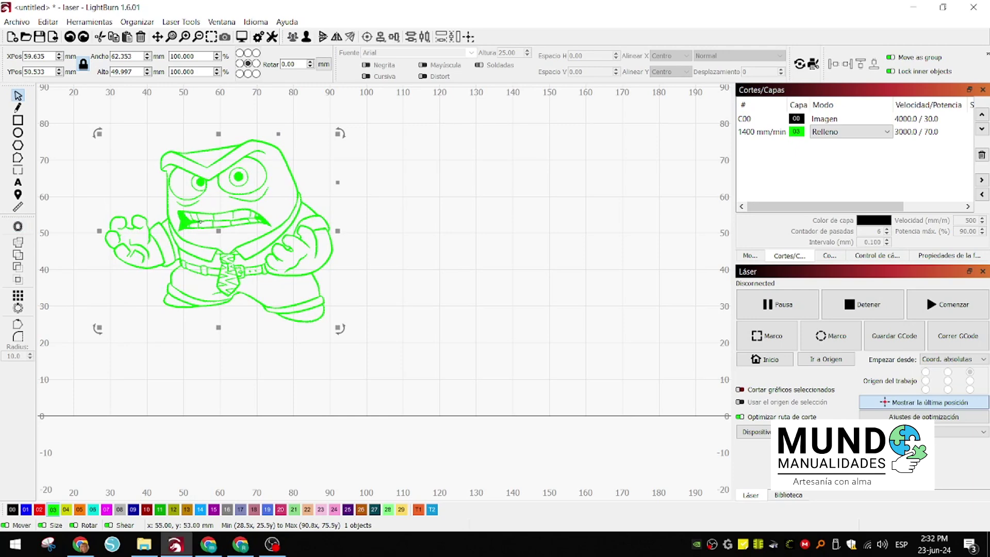
right_click(200, 221)
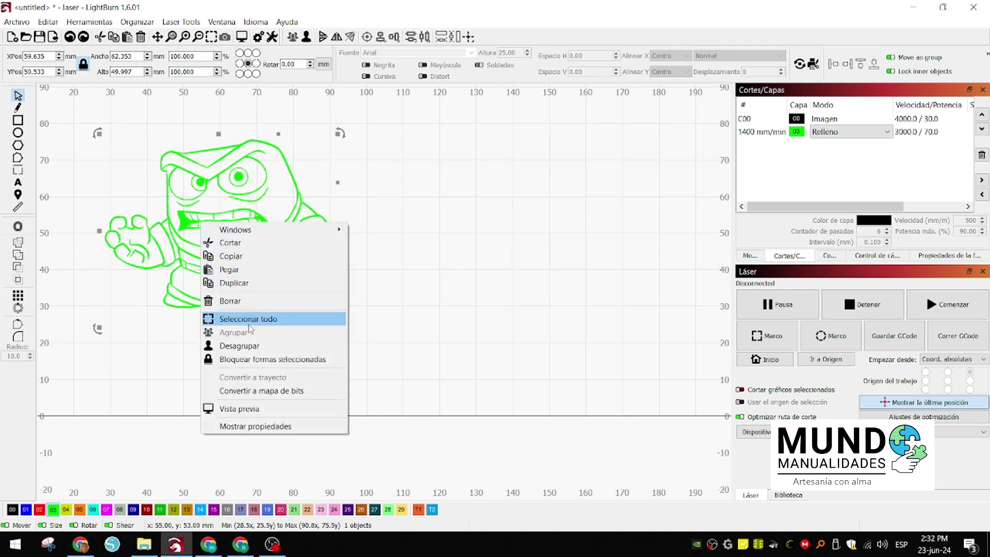
click(257, 286)
drag(220, 230, 490, 231)
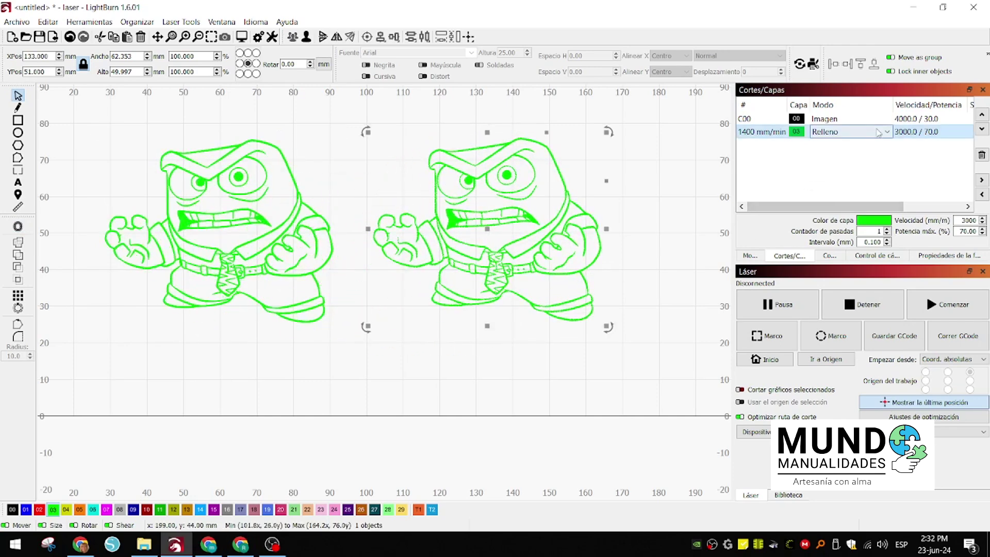
click(13, 509)
click(370, 382)
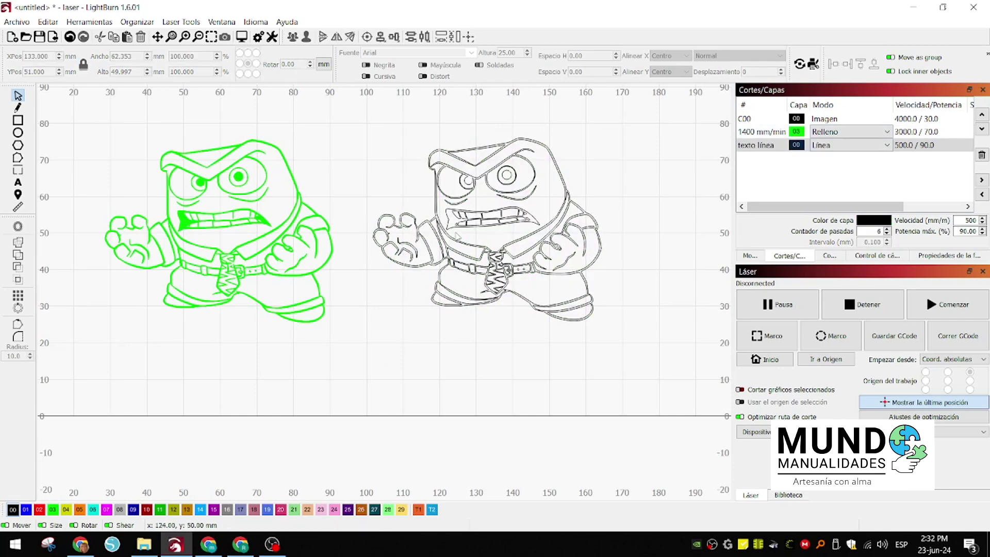
Step: Offset the black copy outward by 1 mm with rounded corners, and move its original lines away to X 198, Y 59 mm
click(464, 218)
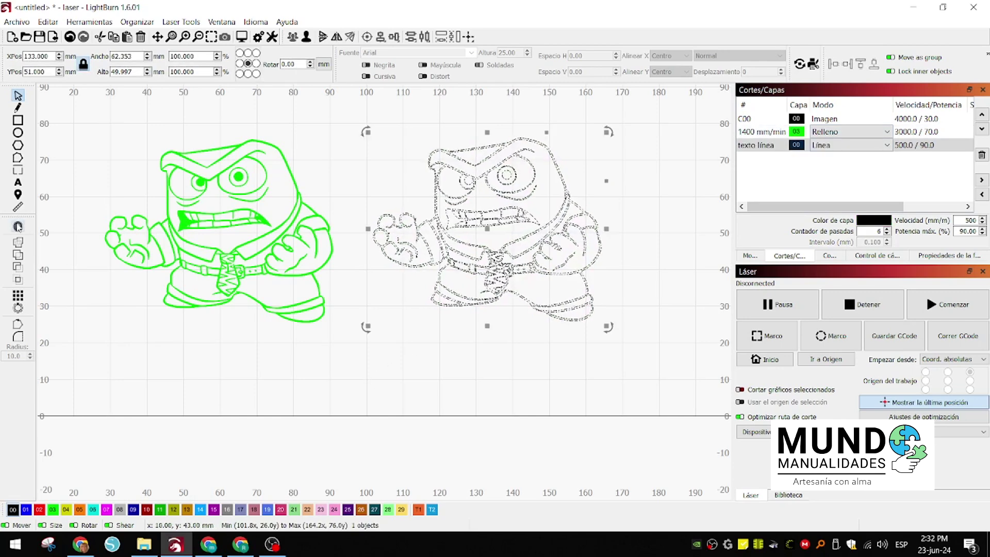
click(18, 226)
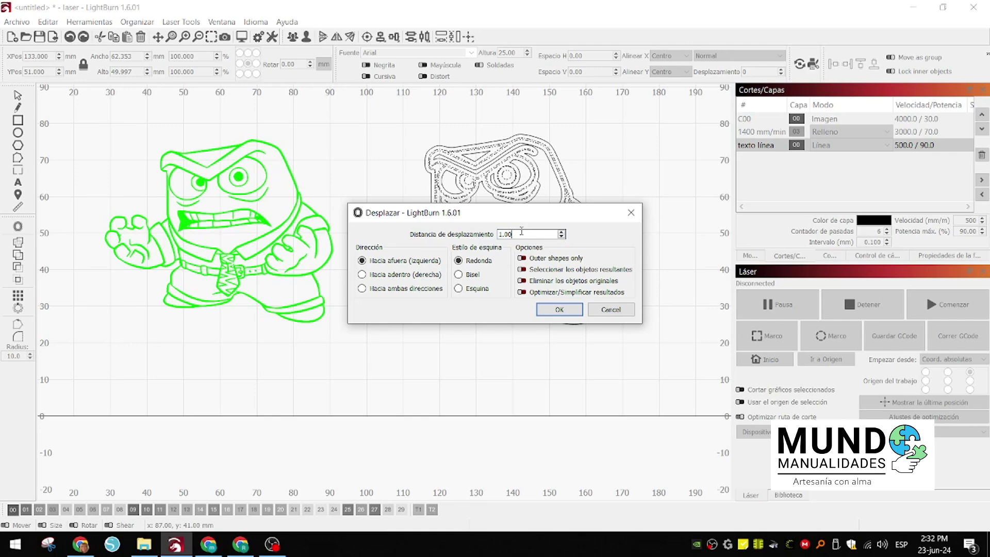
click(558, 310)
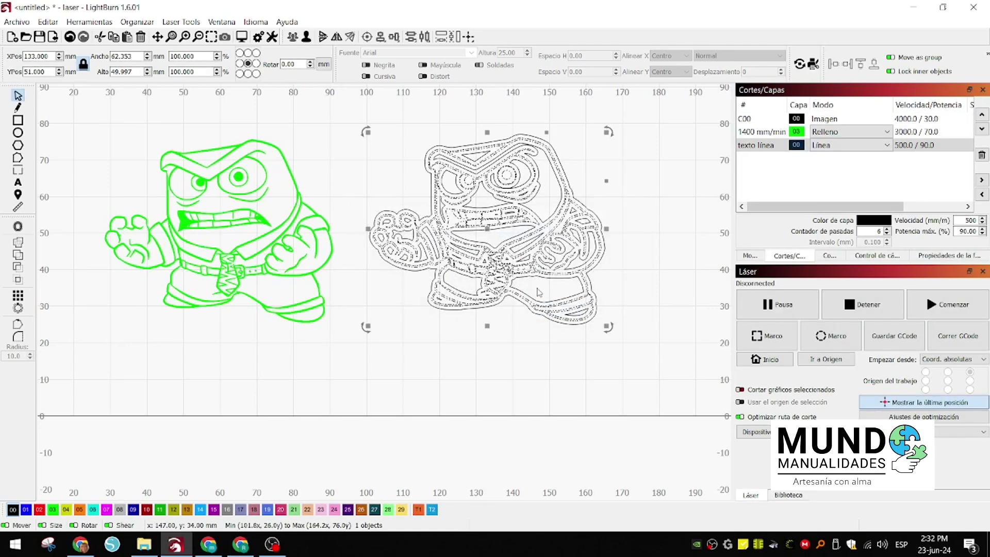
drag(494, 230, 692, 201)
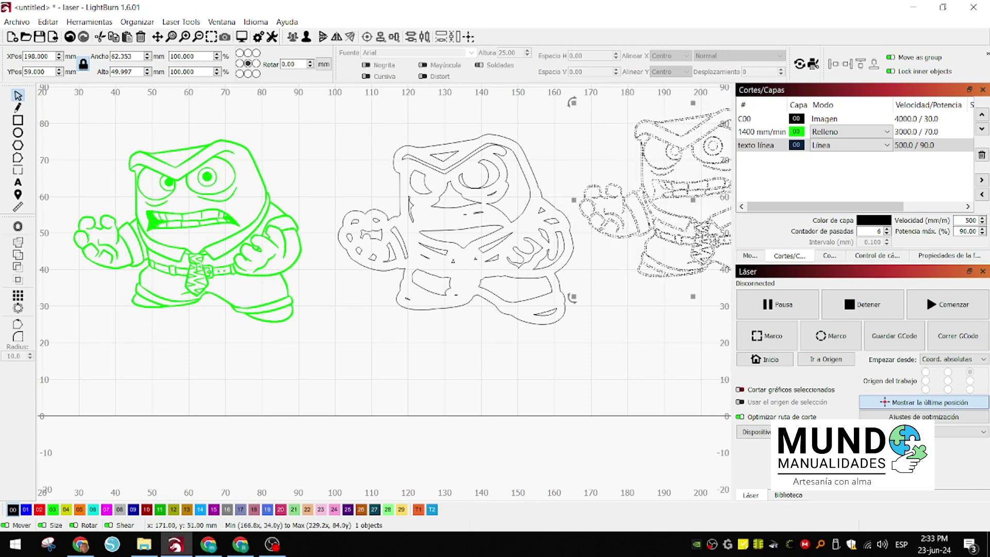
Step: Ungroup the black offset and move its outer contour around the green figure at about X 59.6, Y 50.5 mm
scroll(668, 326, down, 1)
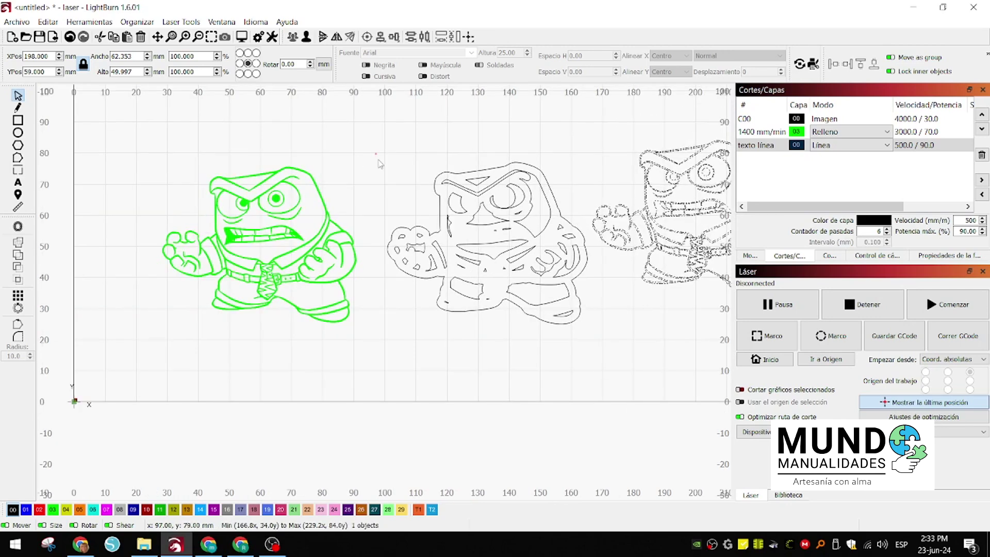
click(587, 349)
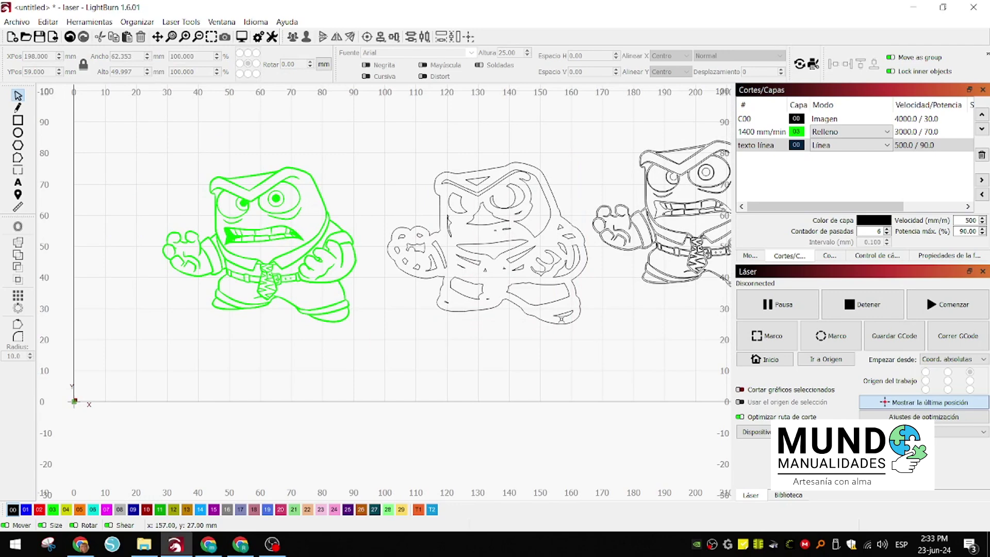
right_click(569, 293)
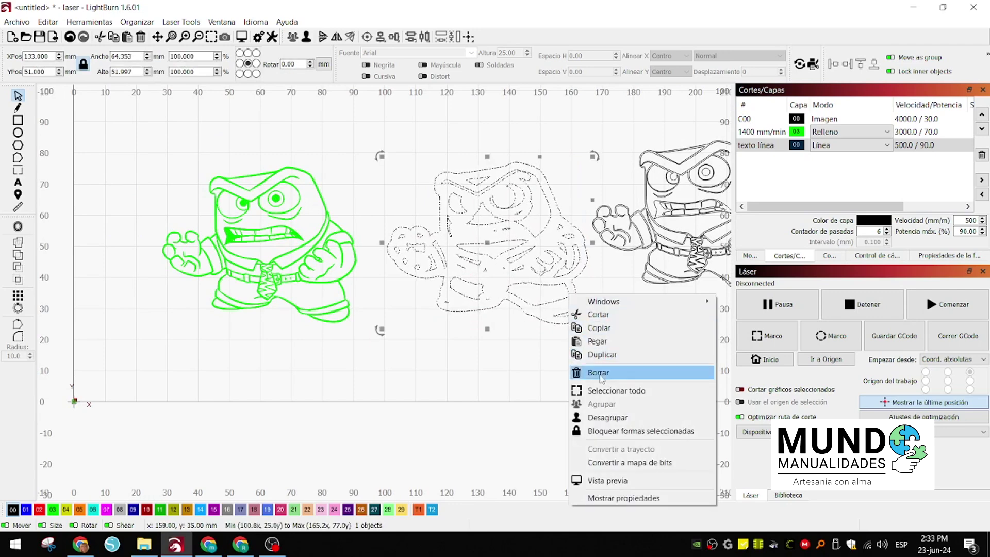
click(609, 417)
click(554, 390)
click(582, 301)
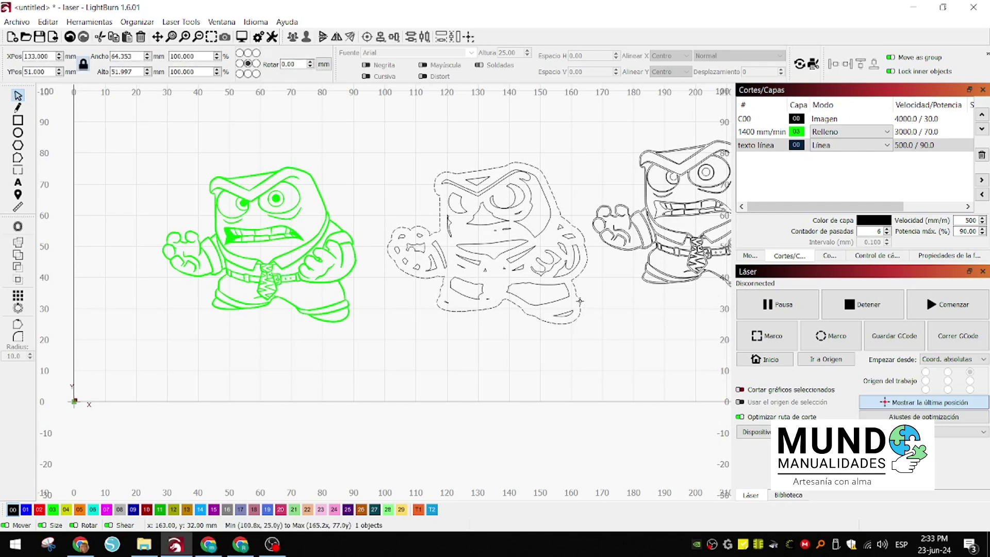
click(522, 280)
drag(487, 243, 257, 244)
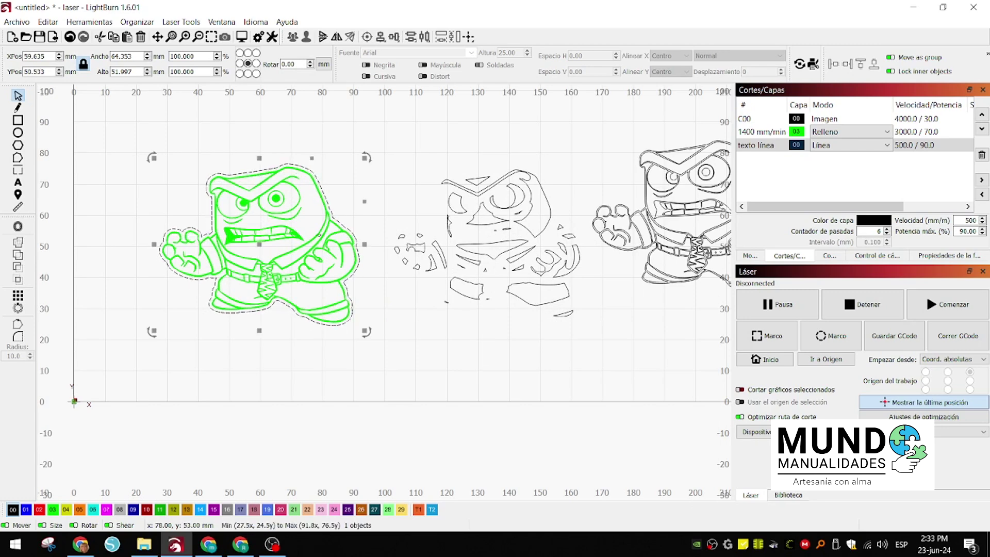
Step: Delete all the leftover inner offset lines beside the green figure
drag(385, 153, 589, 364)
key(Delete)
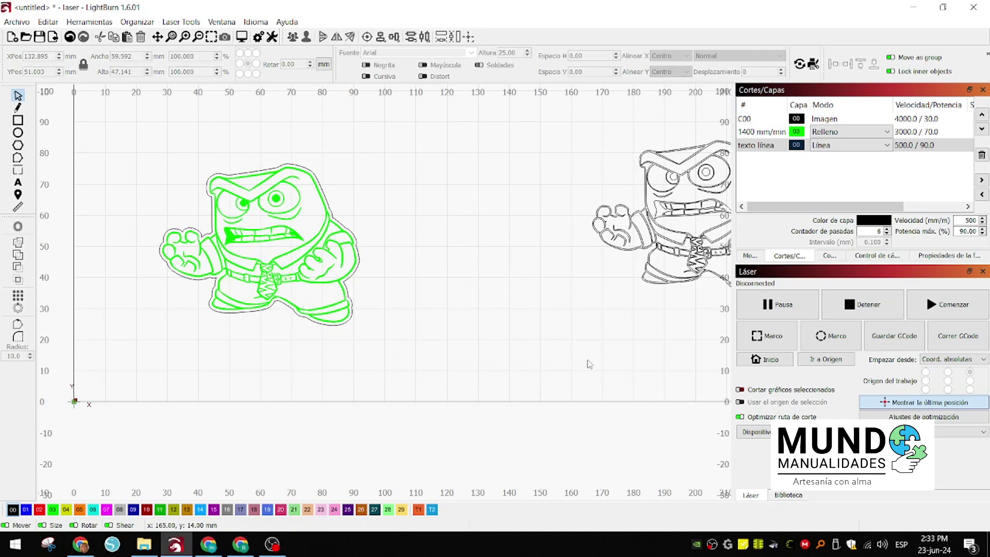
scroll(180, 336, up, 2)
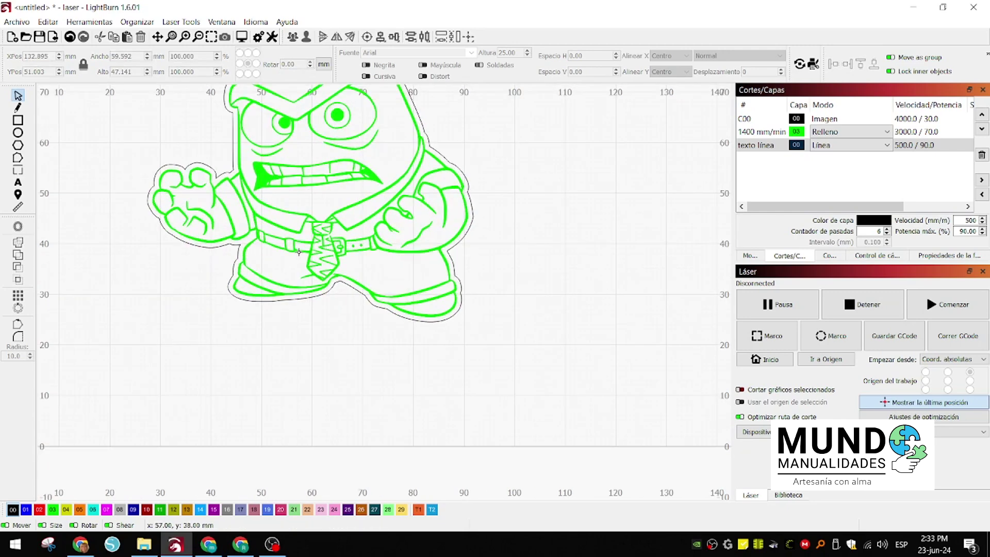
scroll(298, 252, up, 1)
scroll(299, 252, down, 2)
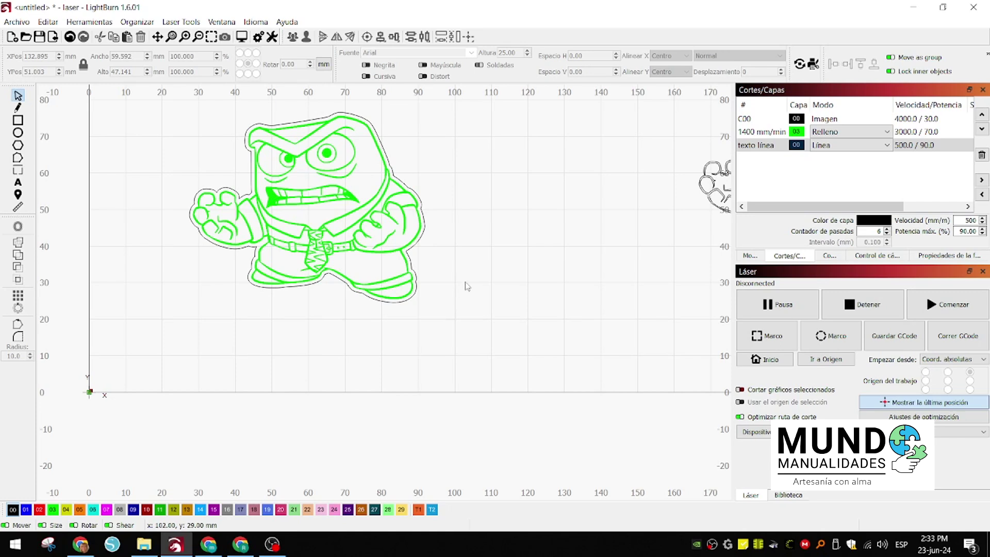
Step: Draw a base rectangle about 46 × 10 mm under the feet, with its sides meeting the outline's left and right foot edges
click(20, 122)
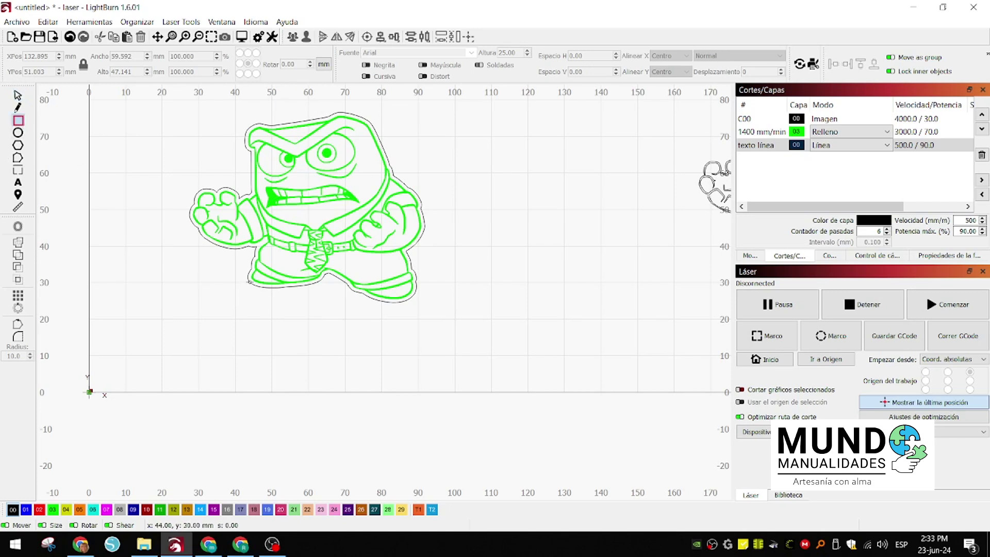
drag(247, 279, 415, 320)
scroll(419, 297, up, 3)
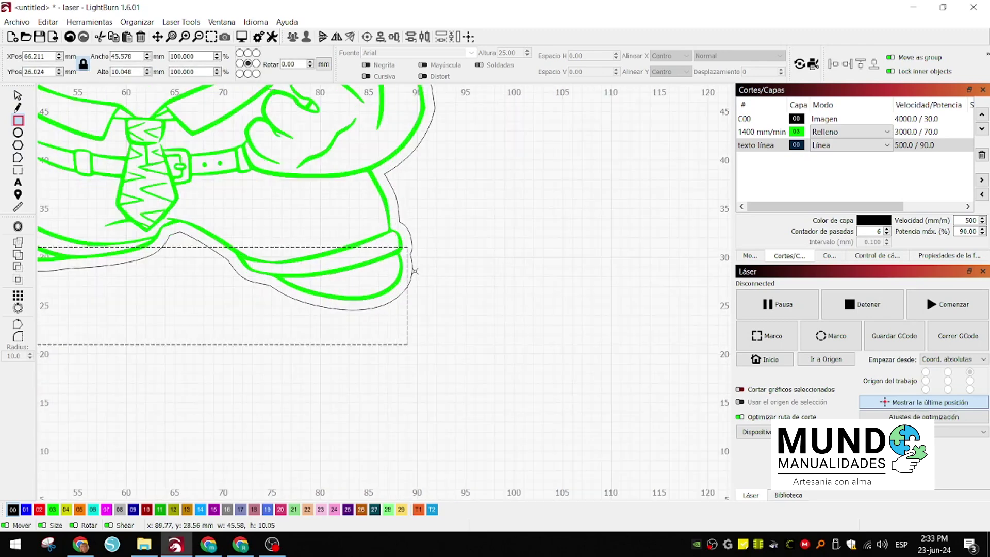
click(18, 96)
drag(410, 297, 416, 298)
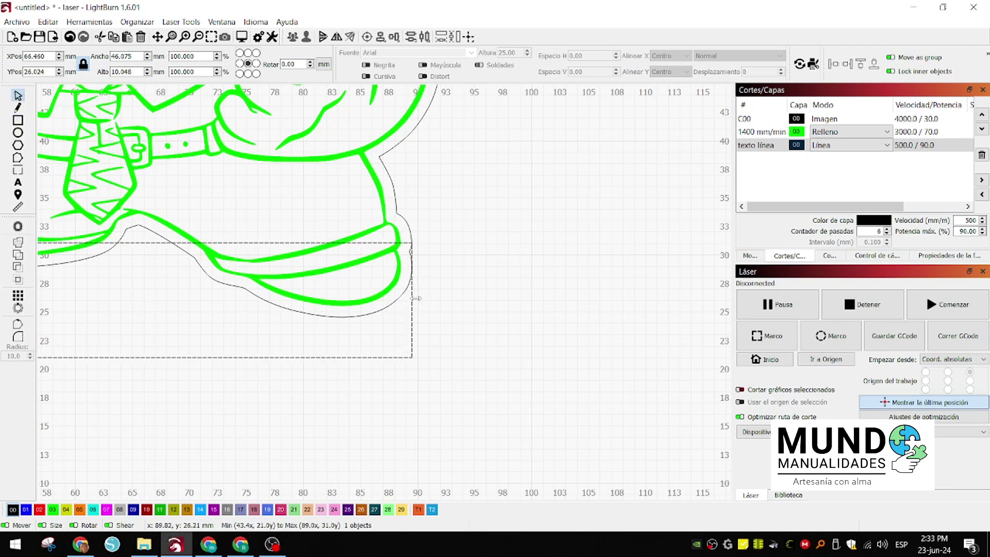
scroll(416, 298, down, 4)
scroll(198, 245, up, 8)
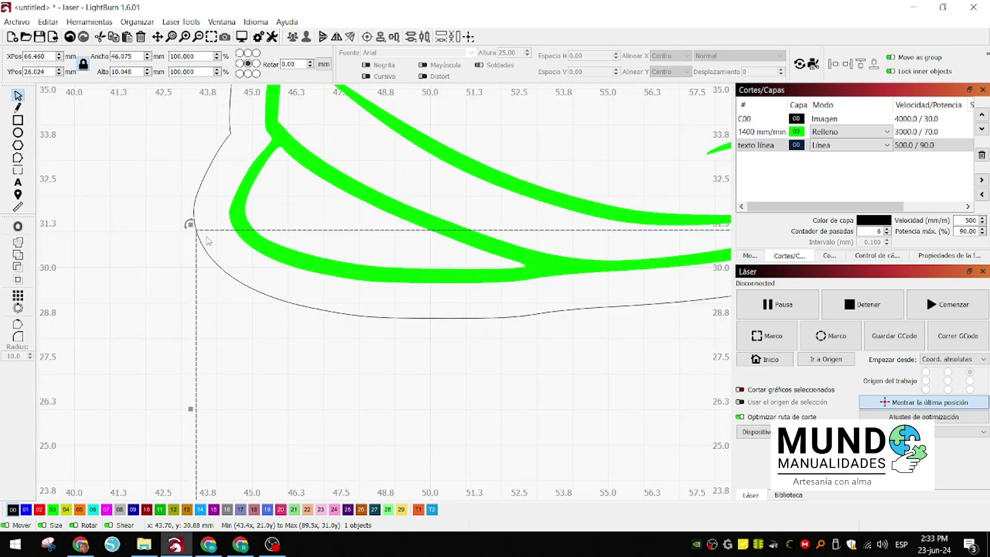
scroll(208, 241, down, 8)
Step: Move the green figure aside and weld the cut outline with the base rectangle
click(256, 193)
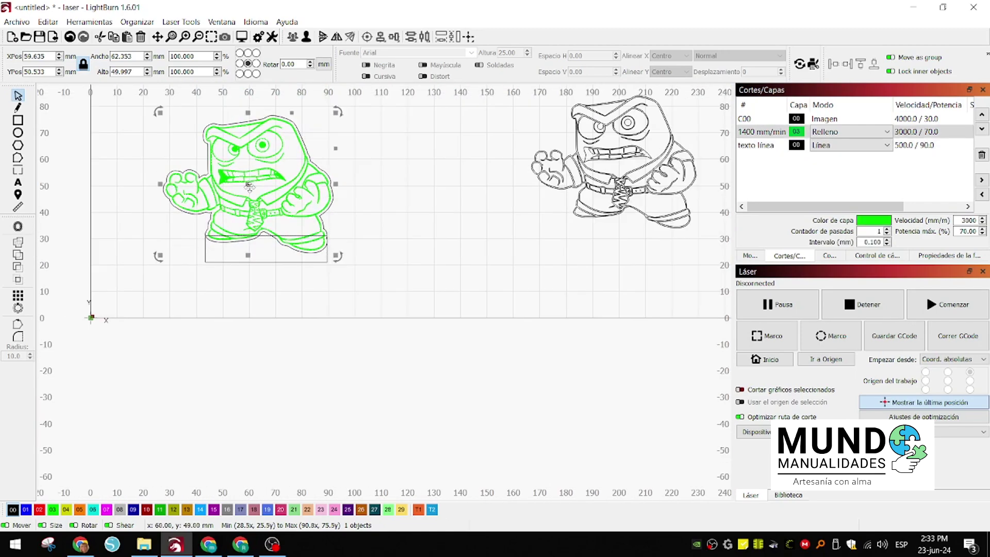
drag(257, 193, 453, 242)
drag(121, 106, 341, 288)
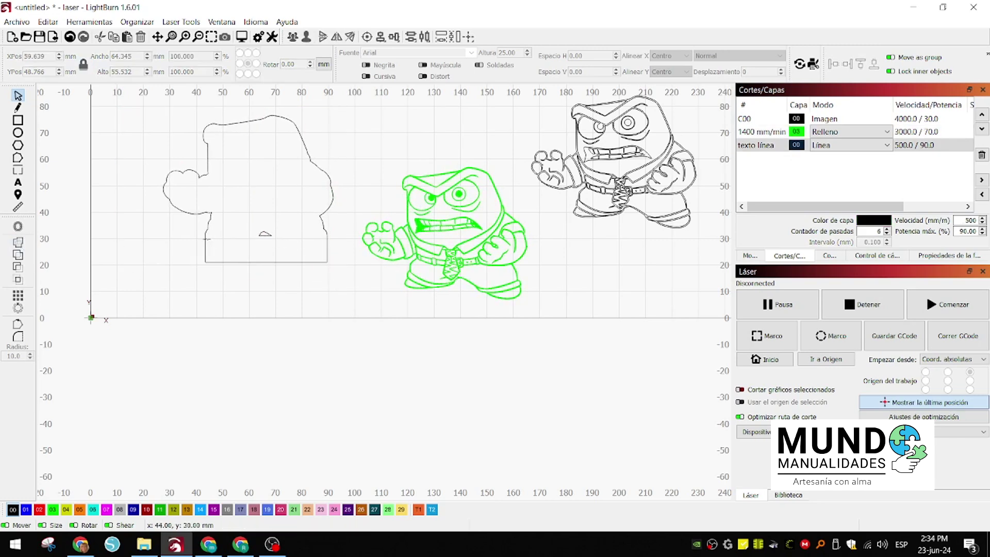
Step: Ungroup the welded outline and delete the small leftover shape between the feet
right_click(207, 241)
click(253, 364)
click(254, 362)
click(264, 231)
key(Delete)
Step: Move the green figure back inside the welded outline, at about X 60, Y 50.7 mm
drag(446, 229, 249, 194)
scroll(205, 158, up, 4)
drag(200, 242, 203, 222)
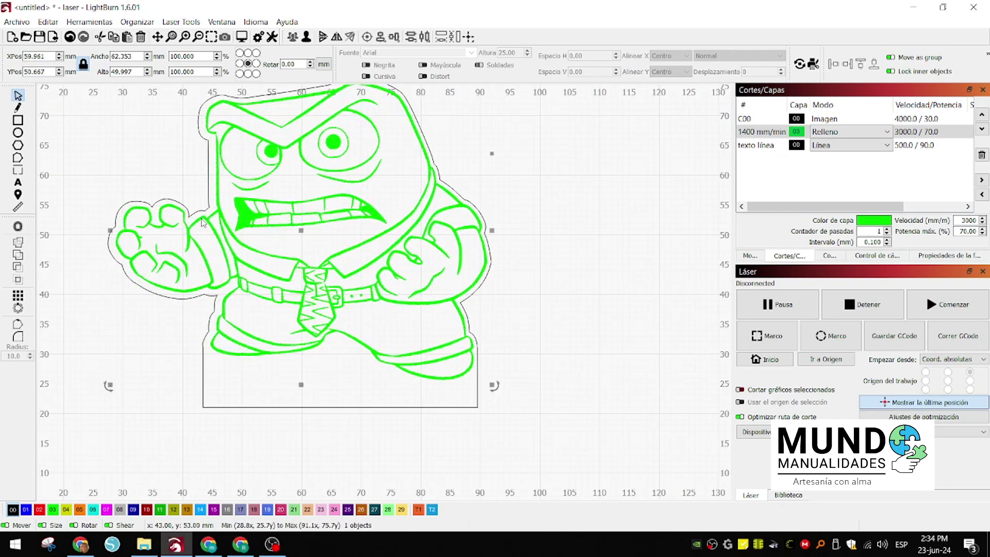
scroll(202, 222, down, 2)
scroll(227, 382, up, 2)
Step: Draw a tab rectangle below the base and size it 20 mm wide by 3 mm high with proportions unlocked
click(18, 119)
drag(282, 381, 373, 405)
drag(402, 405, 401, 405)
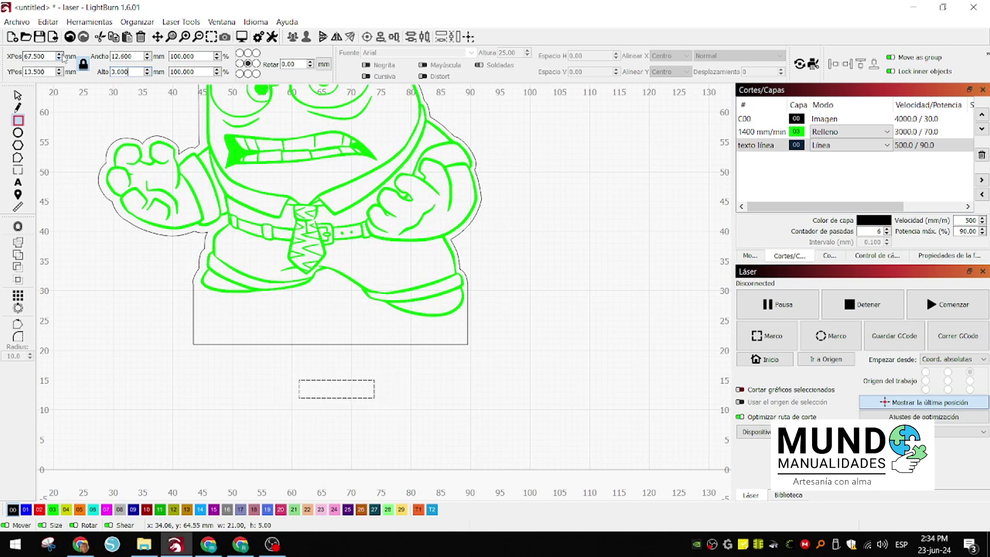
click(83, 64)
double_click(117, 56)
text(2)
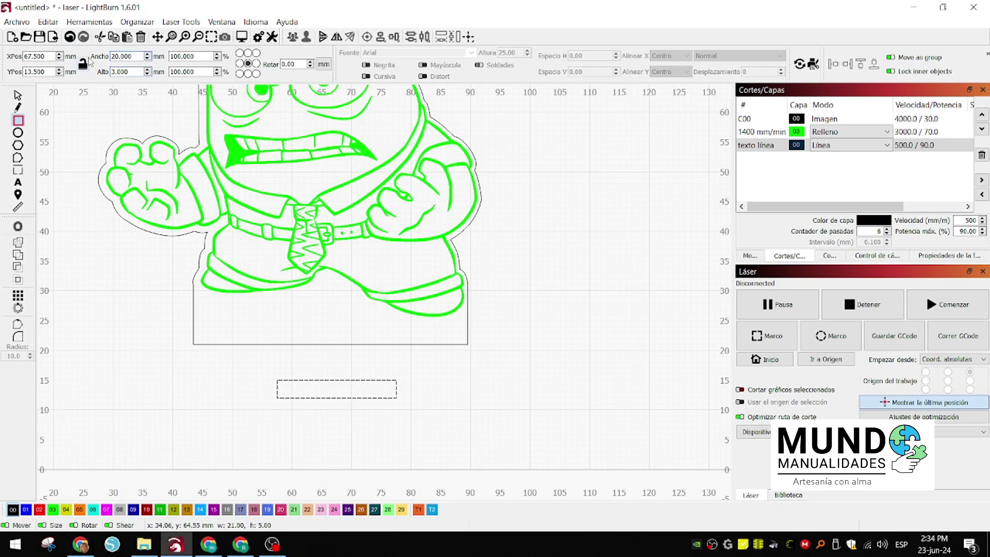
Step: Move the tab rectangle up against the base's lower edge, at about X 67, Y 19.5 mm
click(18, 96)
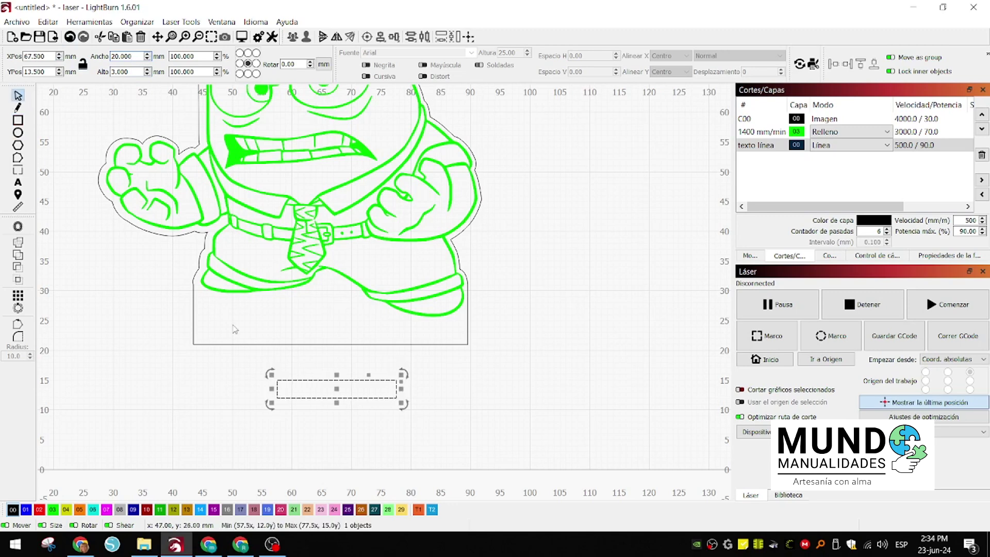
drag(337, 388, 333, 352)
scroll(335, 389, up, 3)
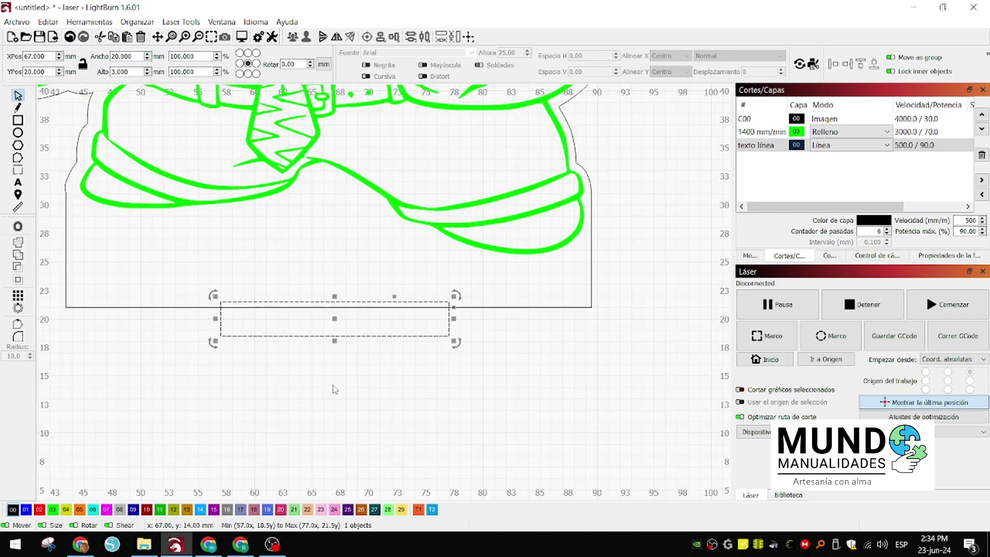
drag(345, 269, 344, 276)
scroll(344, 276, down, 4)
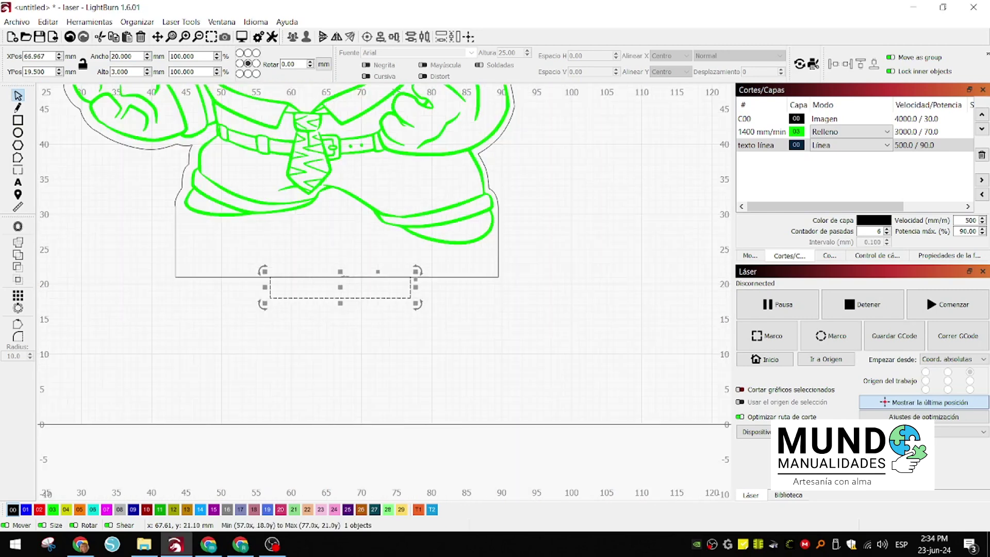
scroll(344, 276, down, 3)
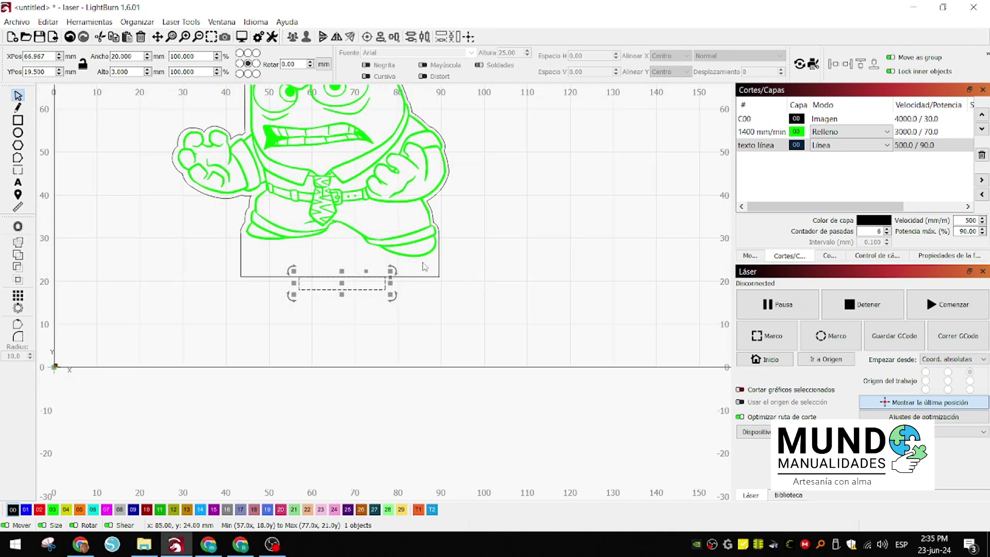
Step: Weld the tab rectangle and the figure's cut outline into a single shape
shift+click(440, 266)
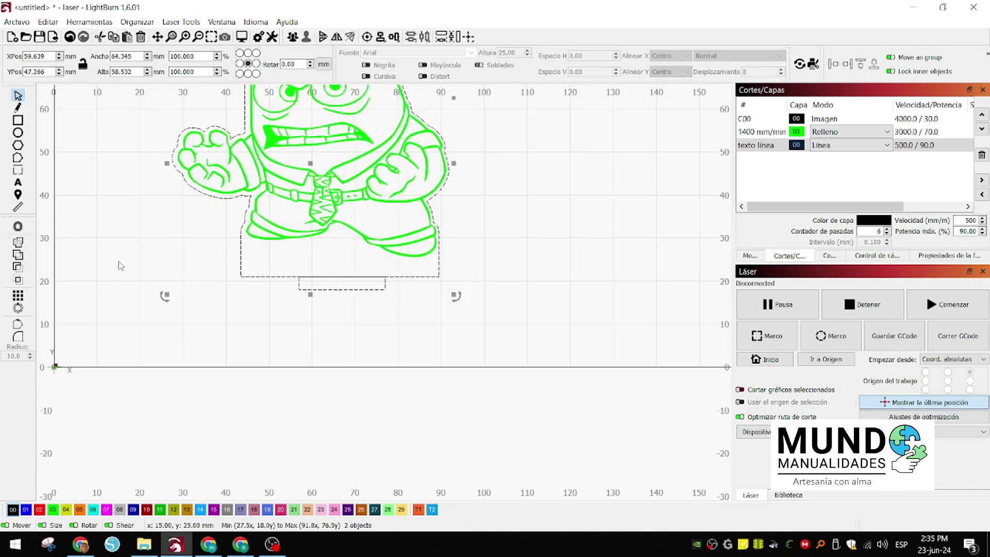
click(19, 244)
click(128, 297)
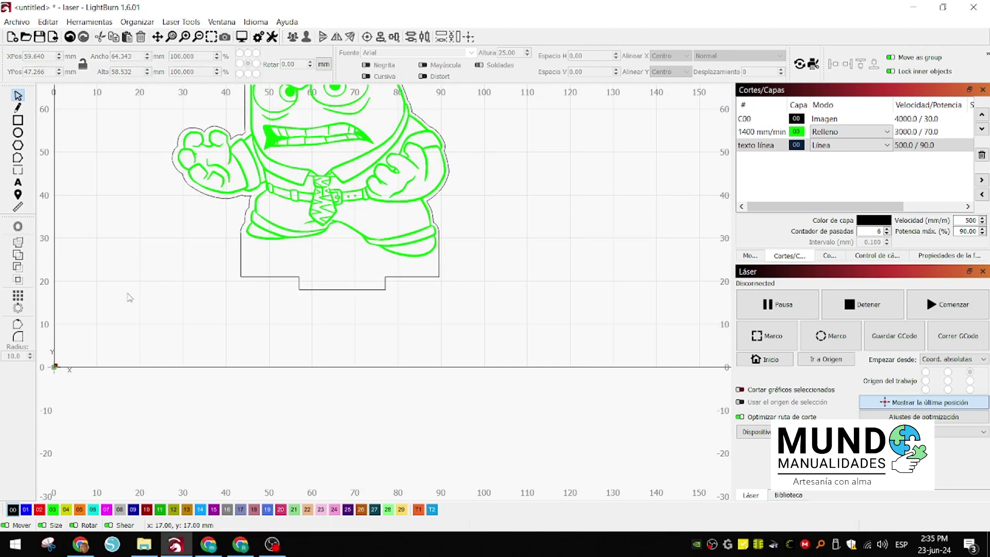
Step: Move the spare black line copy of the figure below the design, to X 62, Y -54 mm
scroll(128, 297, down, 2)
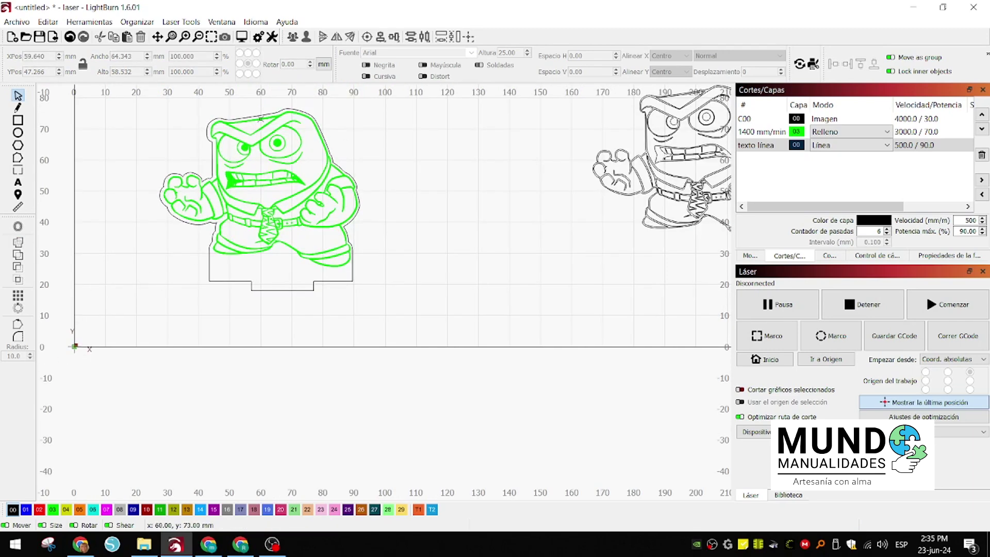
scroll(435, 183, down, 3)
drag(489, 115, 669, 231)
mouse_move(594, 168)
mouse_down()
mouse_move(594, 232)
mouse_move(374, 352)
mouse_up()
scroll(404, 234, up, 2)
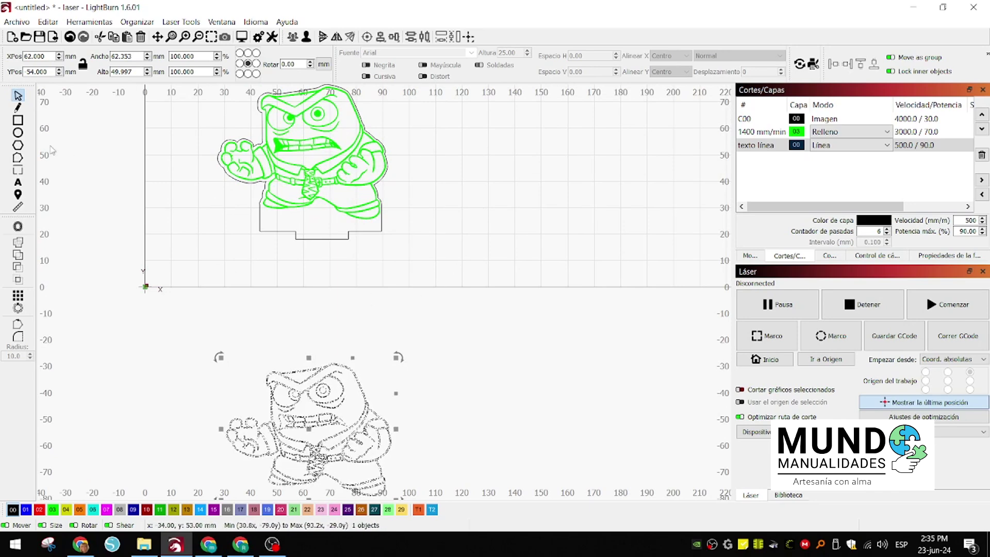
Step: Draw a circle beside the figure at X 150.5, Y 37.5 mm and set its diameter to 50 mm with proportions locked
click(17, 133)
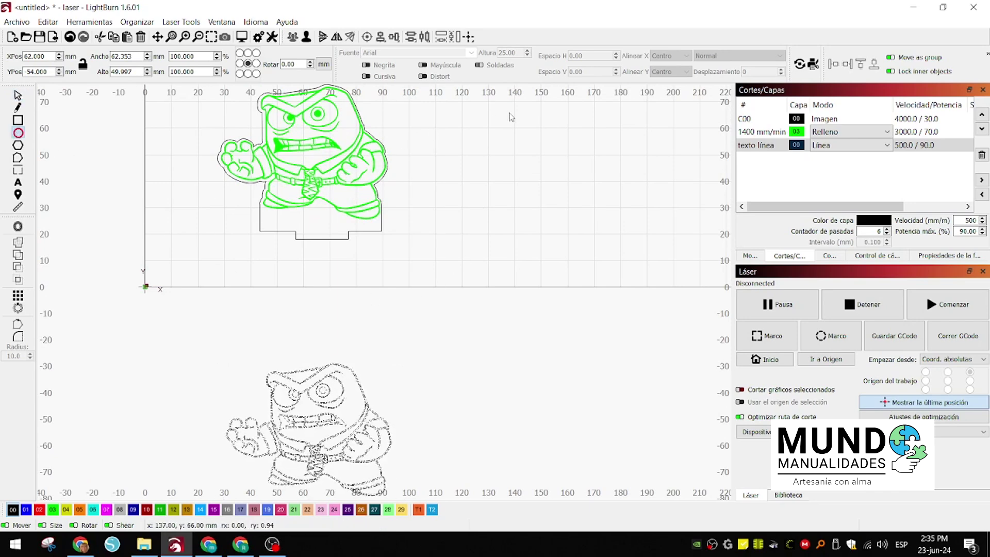
drag(470, 116, 617, 248)
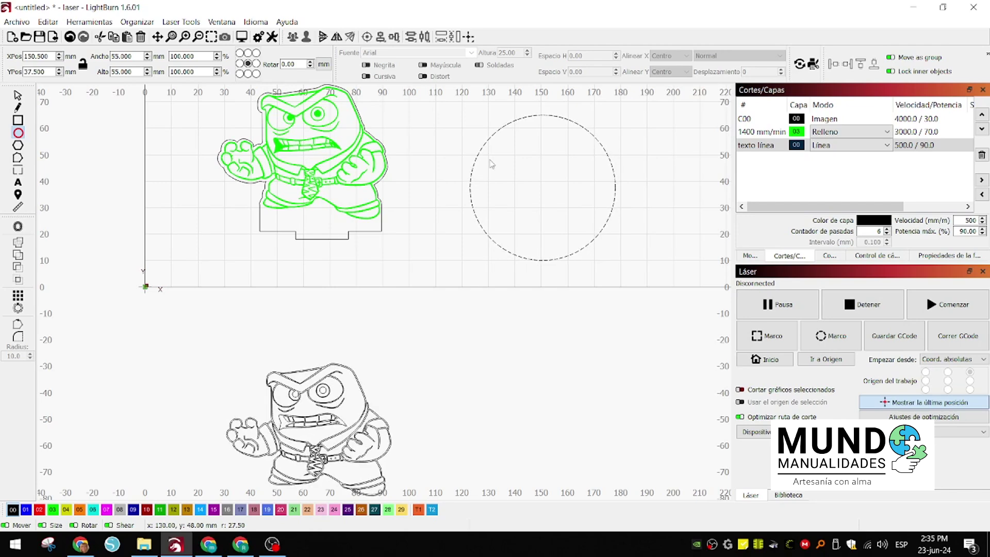
click(84, 62)
text(5)
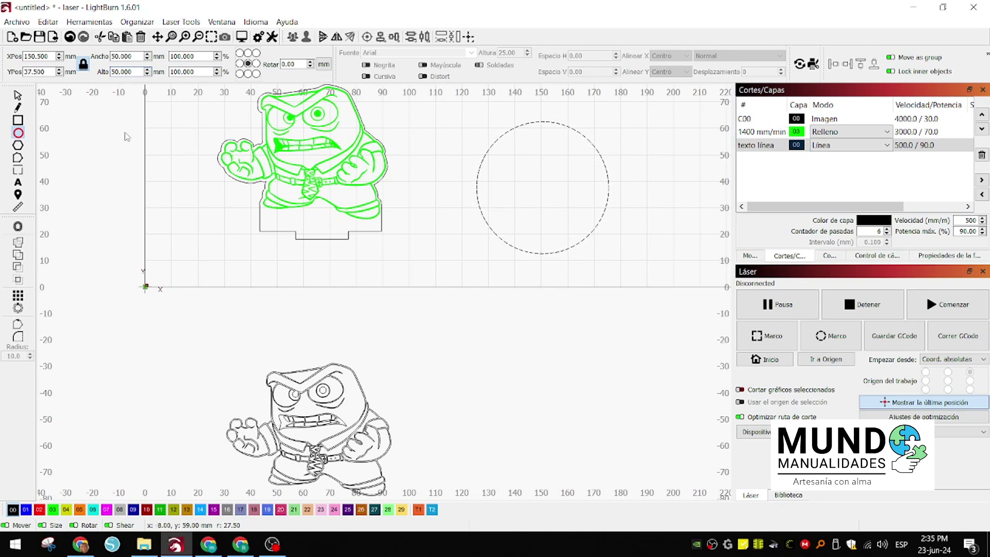
click(17, 95)
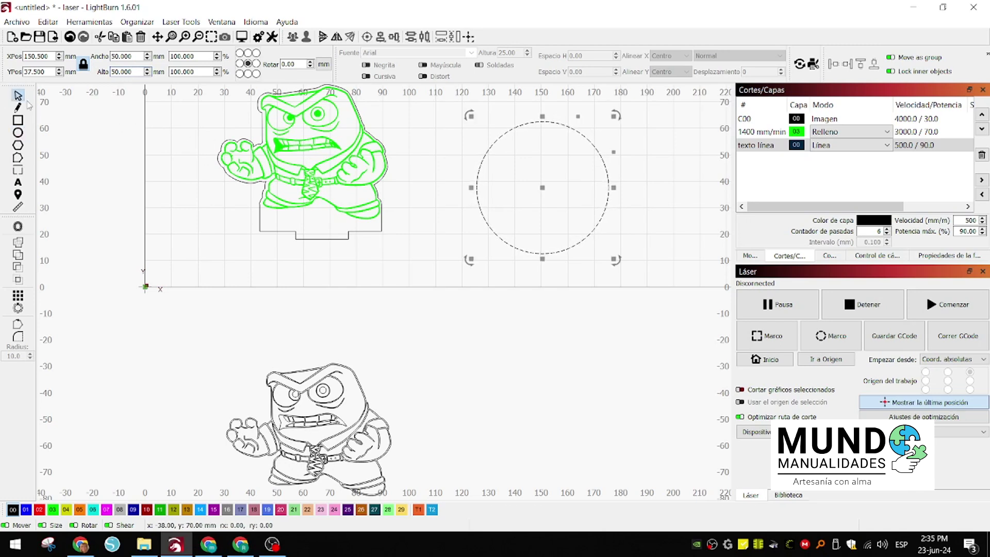
click(547, 175)
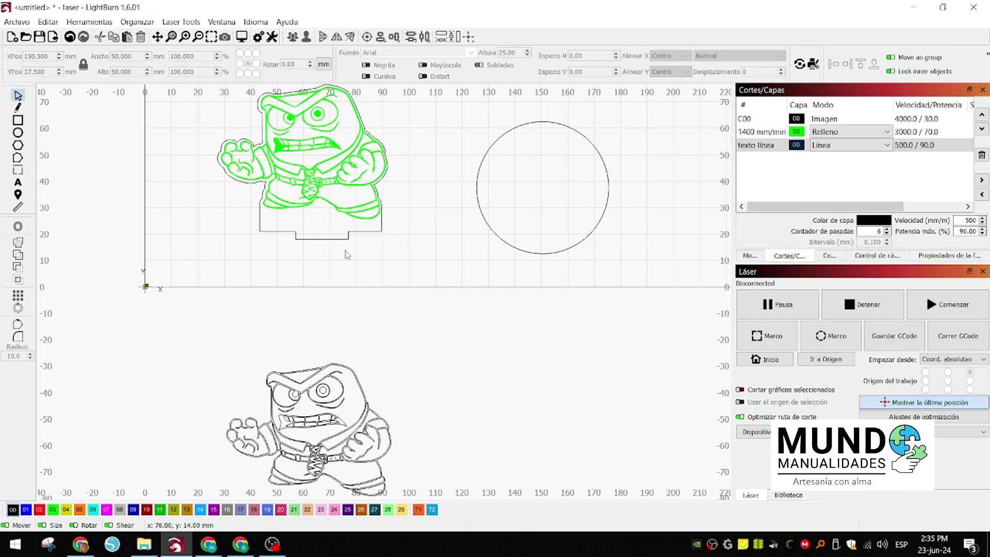
Step: Draw a 20 × 3 mm rectangle exactly over the tab under the figure's base
scroll(330, 239, up, 3)
click(17, 120)
drag(247, 229, 384, 251)
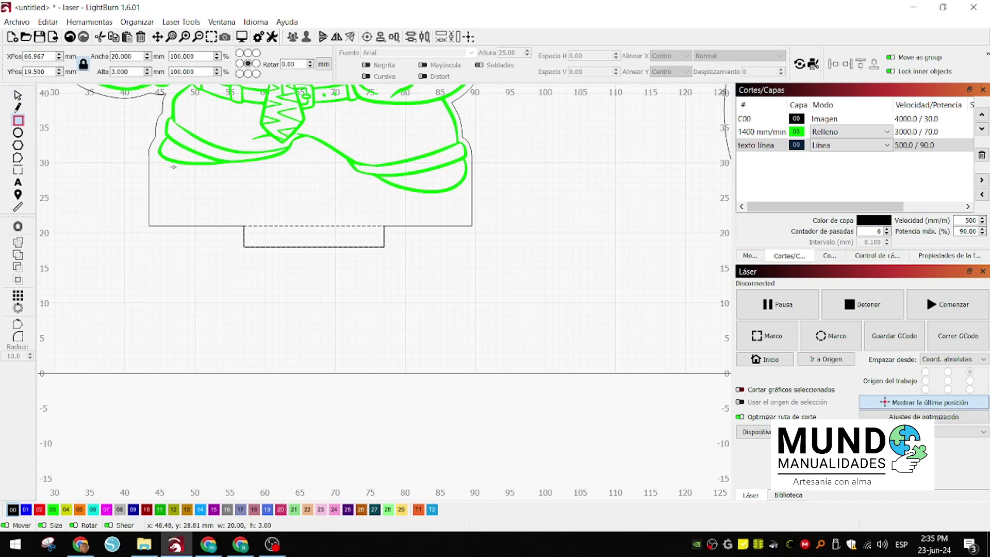
click(18, 96)
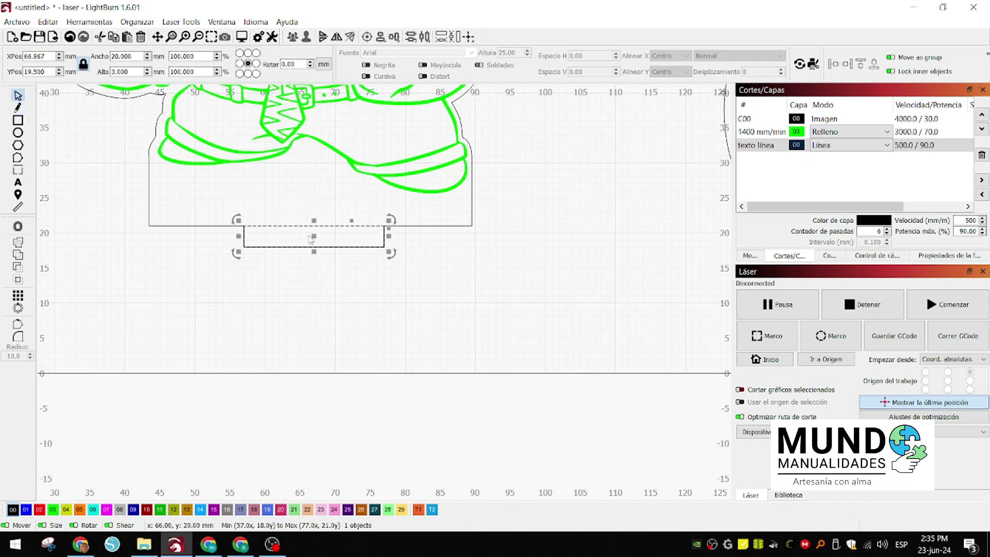
Step: Place the 20 × 3 mm slot rectangle at the centre of the 50 mm circle and group both shapes
drag(311, 235, 545, 239)
scroll(572, 281, down, 5)
drag(489, 199, 608, 299)
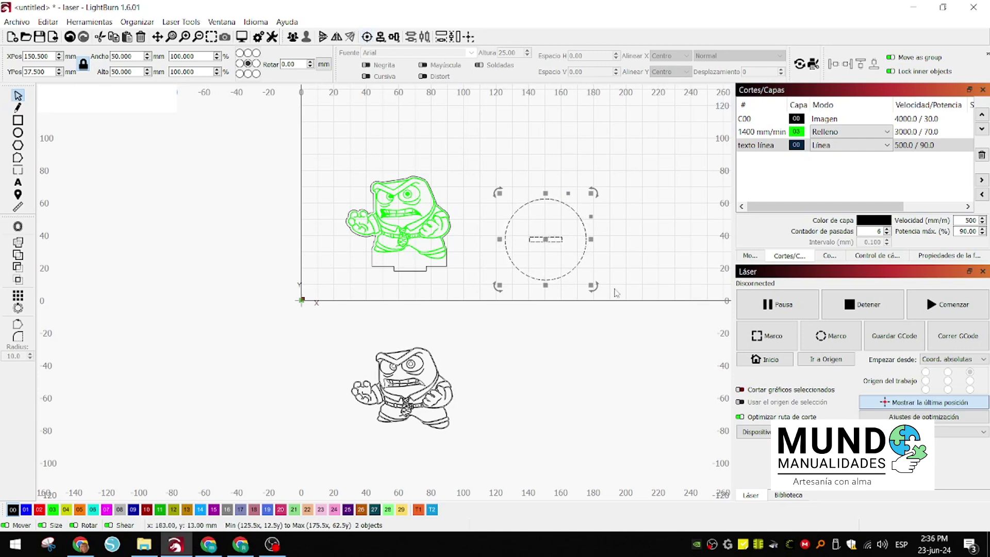
right_click(577, 242)
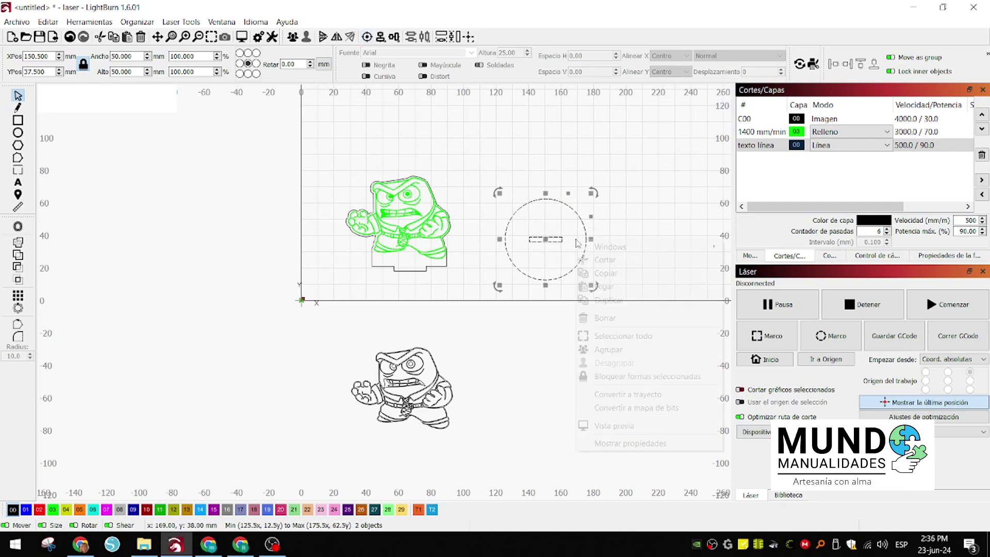
click(614, 349)
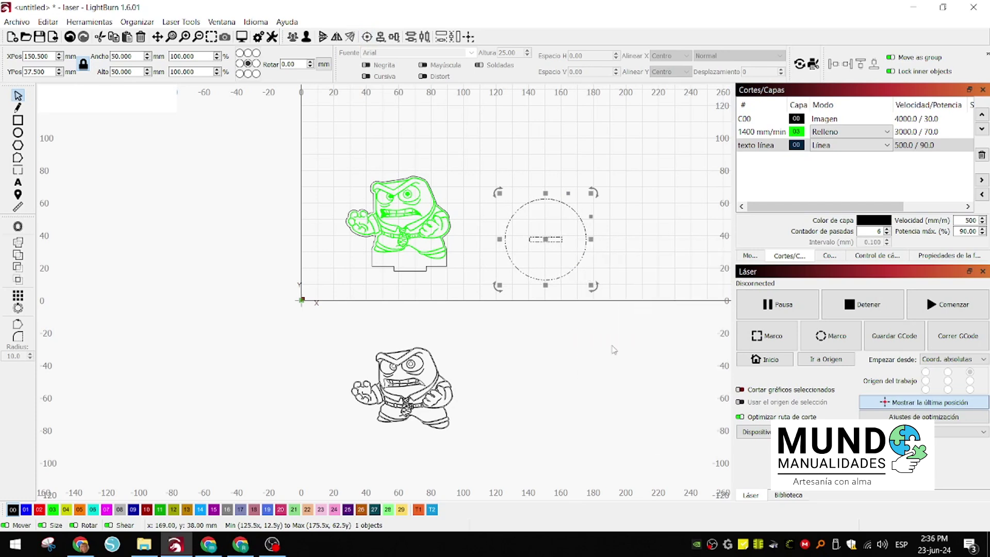
Step: Move the slotted circle closer to the figure, to X 119, Y 44 mm
click(570, 337)
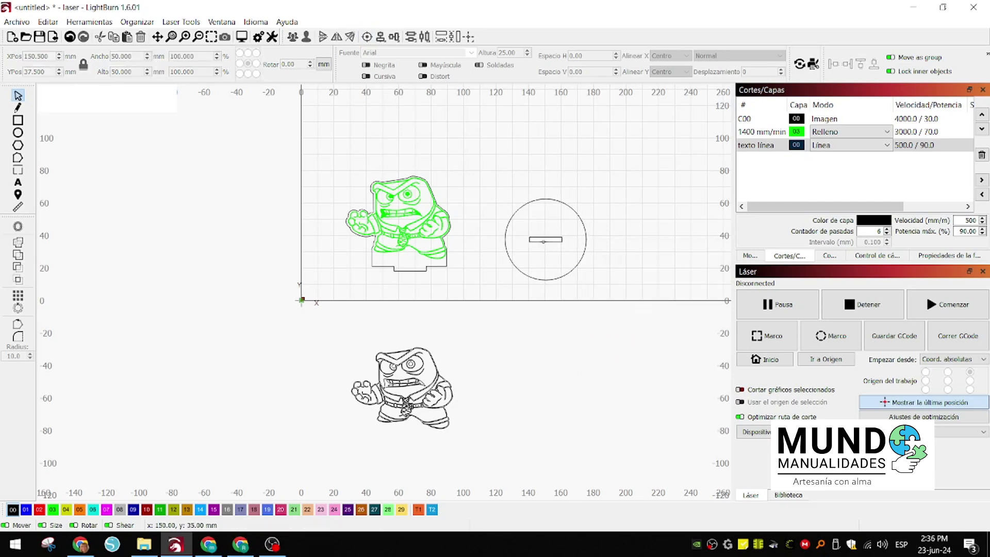
click(546, 242)
drag(547, 243, 507, 237)
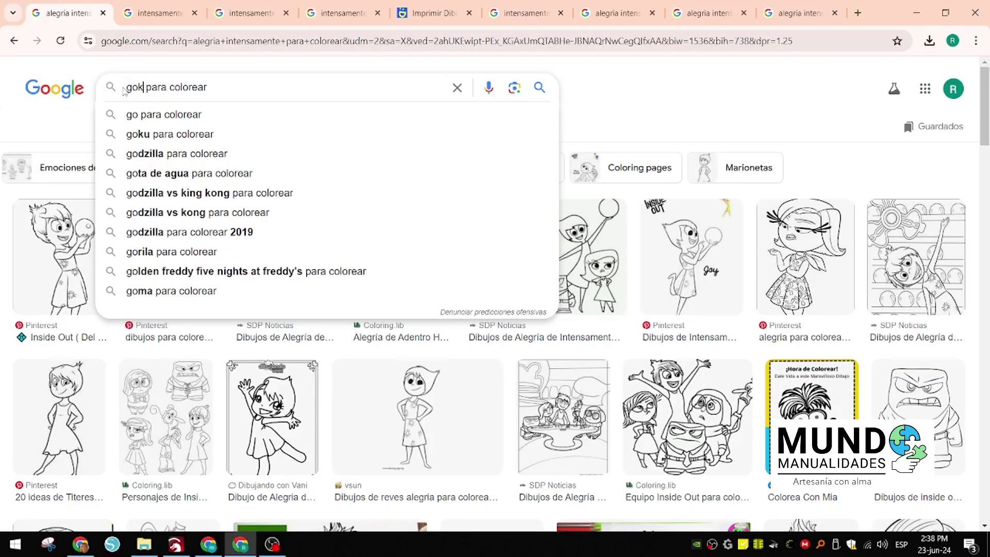
Step: Search Google Images for "goku para colorear" and restrict the results to large images (Grande)
text(ku)
key(Return)
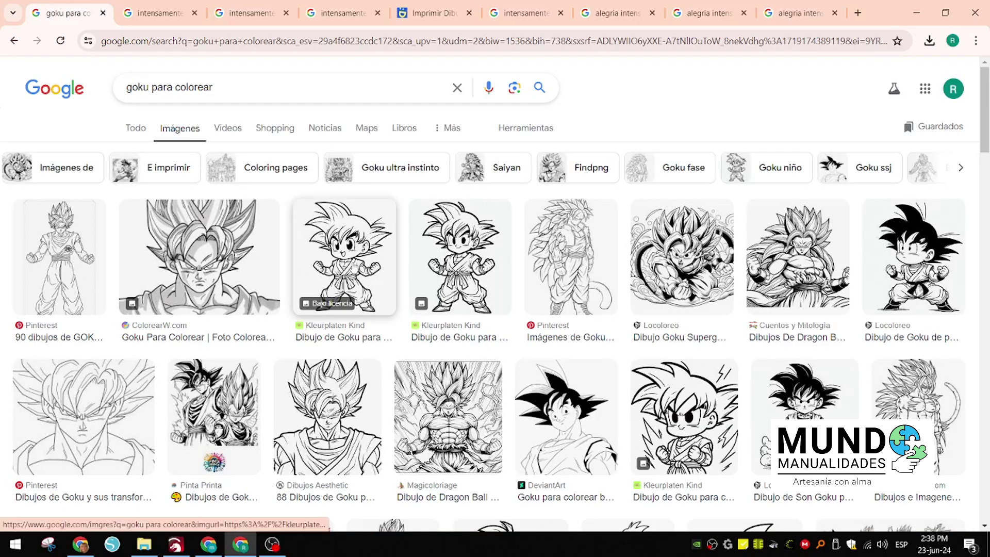
click(525, 127)
click(143, 209)
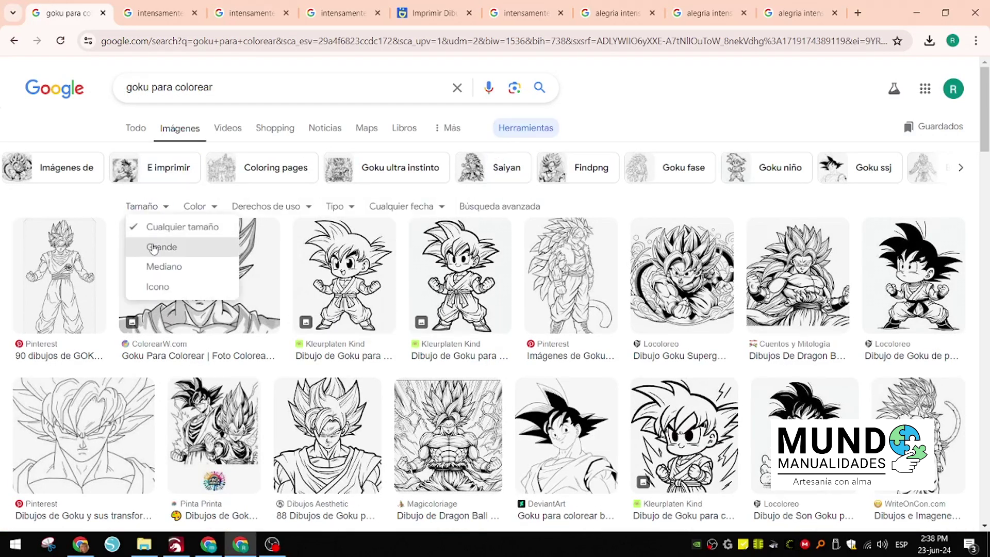
click(148, 248)
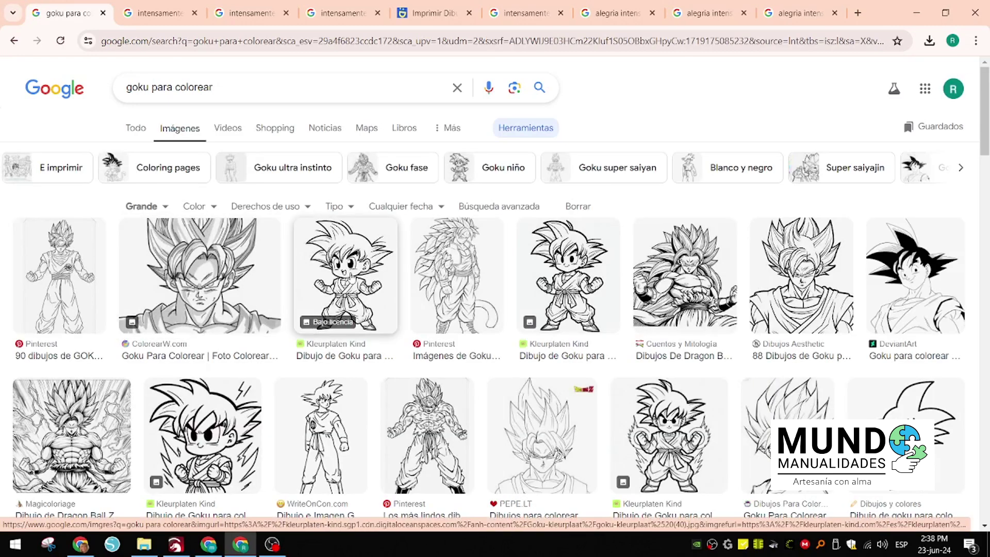
Step: Open the small Goku result in a background tab and visit the page "88 Dibujos de Goku para Colorear"
middle_click(341, 258)
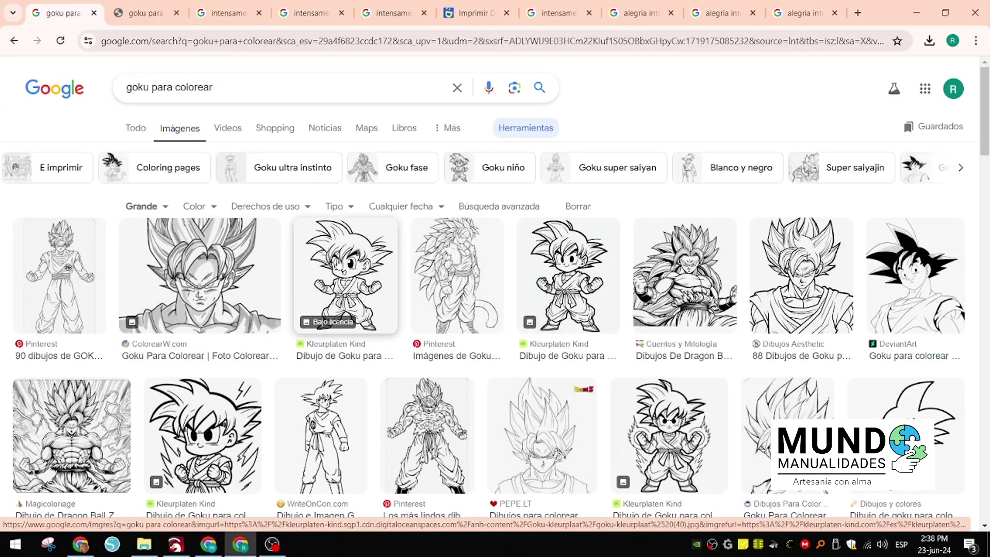
click(801, 276)
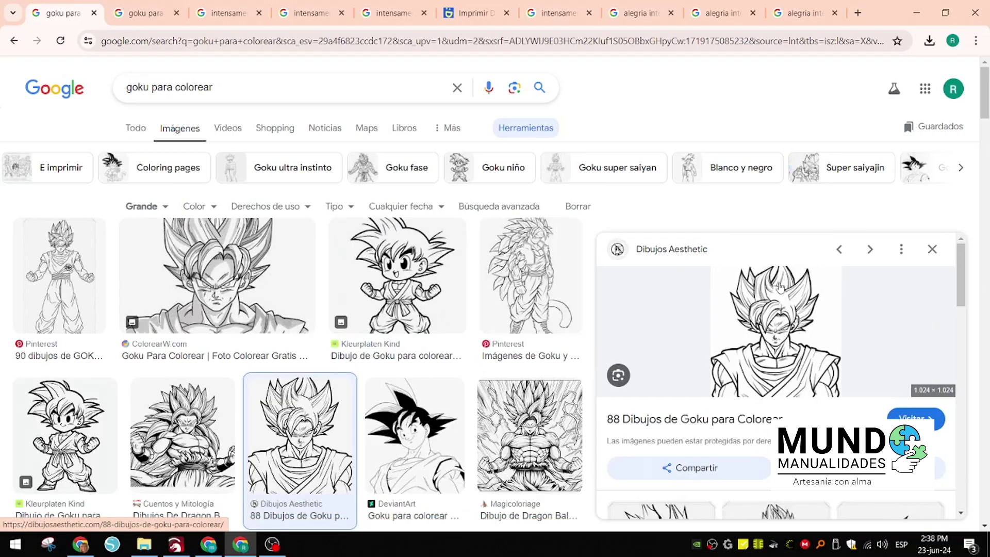
click(759, 316)
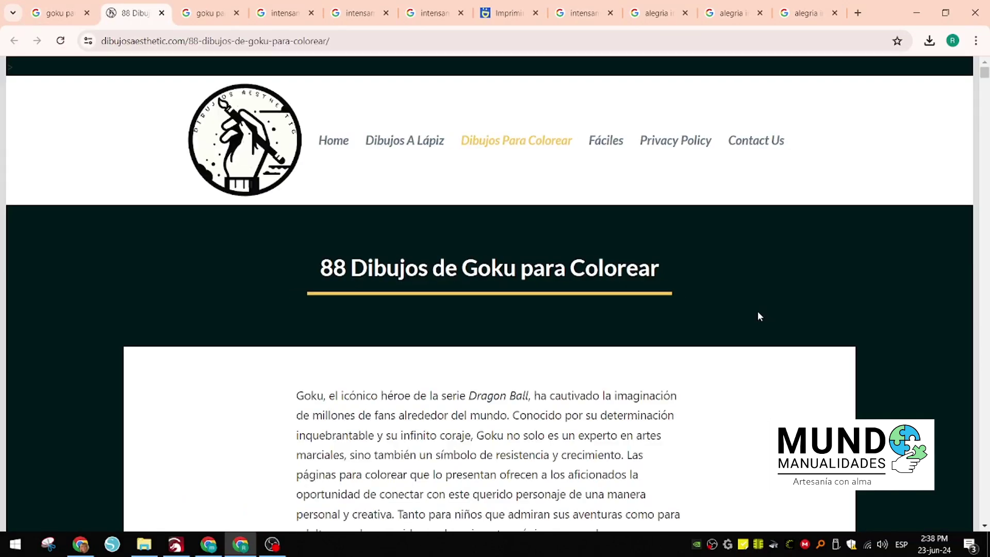
Step: Open the full-size "goku black para colorear" picture from the page and save it to the computer
scroll(757, 320, down, 15)
scroll(752, 345, down, 15)
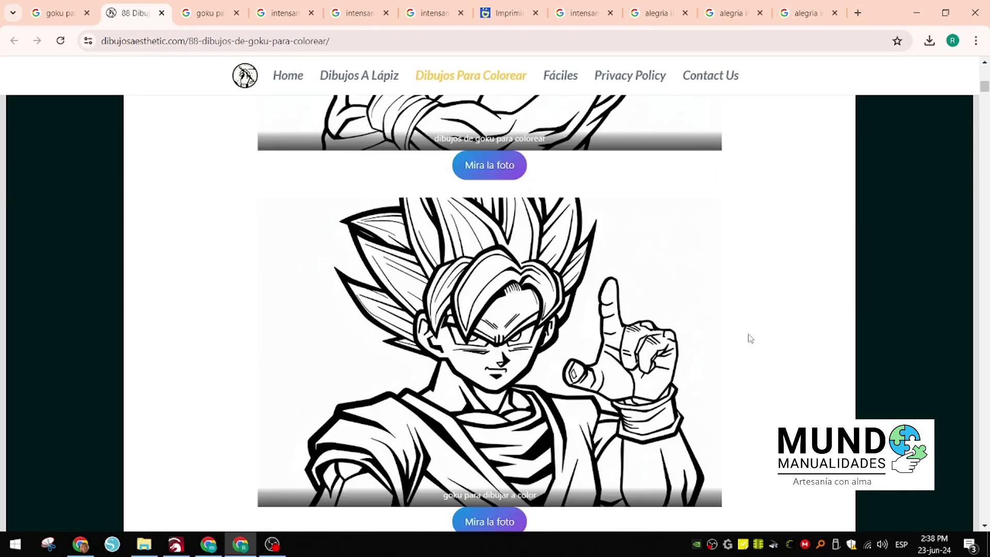
scroll(758, 354, down, 7)
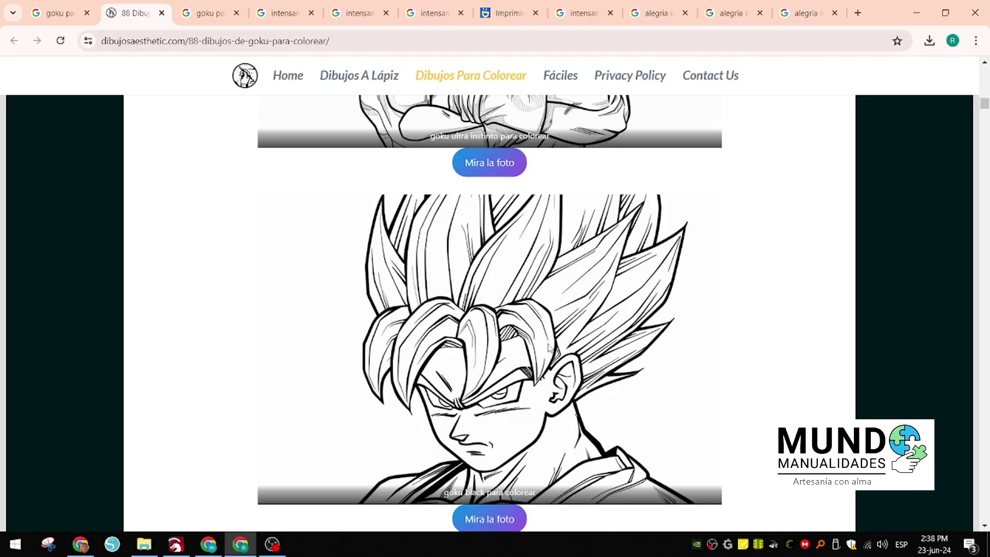
click(475, 519)
right_click(521, 300)
click(574, 333)
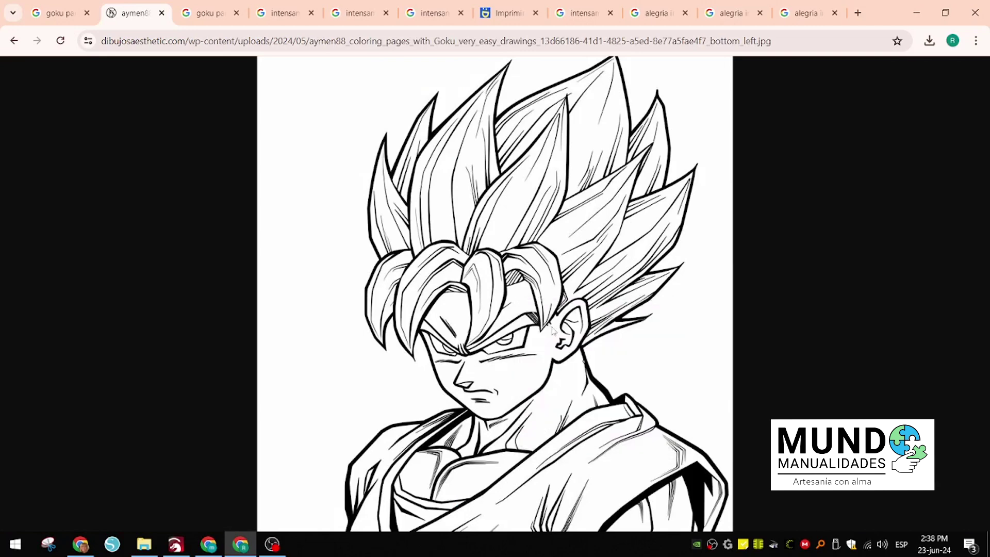
click(490, 402)
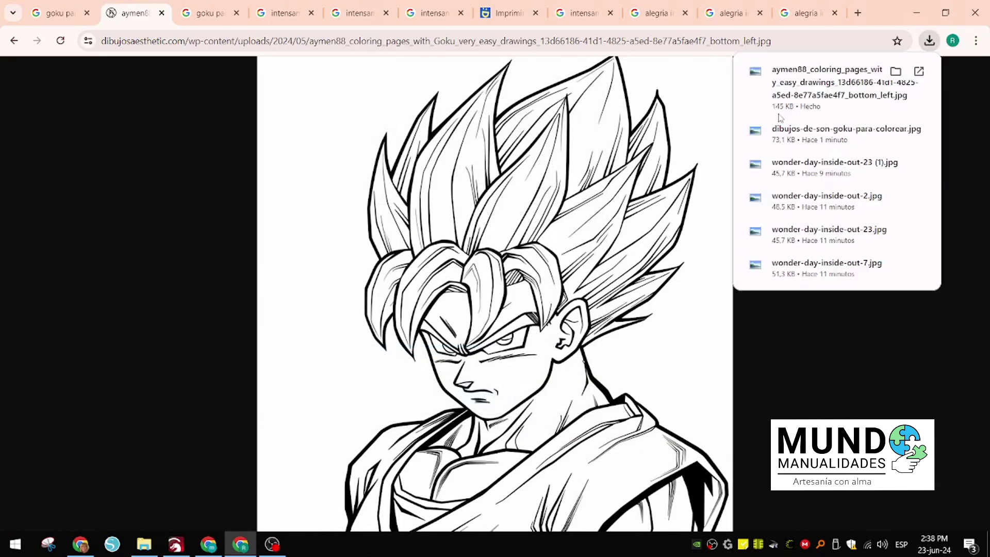
Step: Show the downloaded Goku picture in its folder and import it into the LightBurn project
click(894, 72)
click(176, 544)
click(143, 544)
drag(436, 121, 644, 245)
click(525, 30)
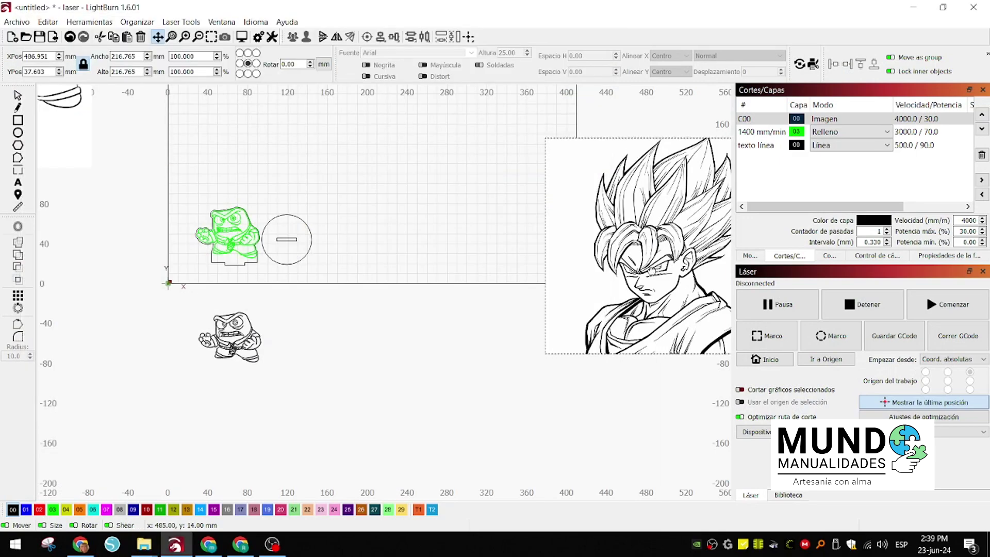
Step: Trace the imported Goku image into vector outlines
drag(503, 266, 309, 192)
right_click(308, 192)
click(361, 399)
click(695, 424)
Step: Move the source Goku image below the work area and place the traced outlines at about X 281, Y 125 mm
drag(341, 187, 542, 206)
mouse_move(386, 181)
mouse_down()
mouse_move(362, 366)
mouse_move(462, 499)
mouse_up()
click(505, 270)
mouse_move(505, 270)
mouse_down()
mouse_move(237, 244)
mouse_move(273, 244)
mouse_up()
scroll(346, 348, down, 2)
scroll(291, 114, up, 3)
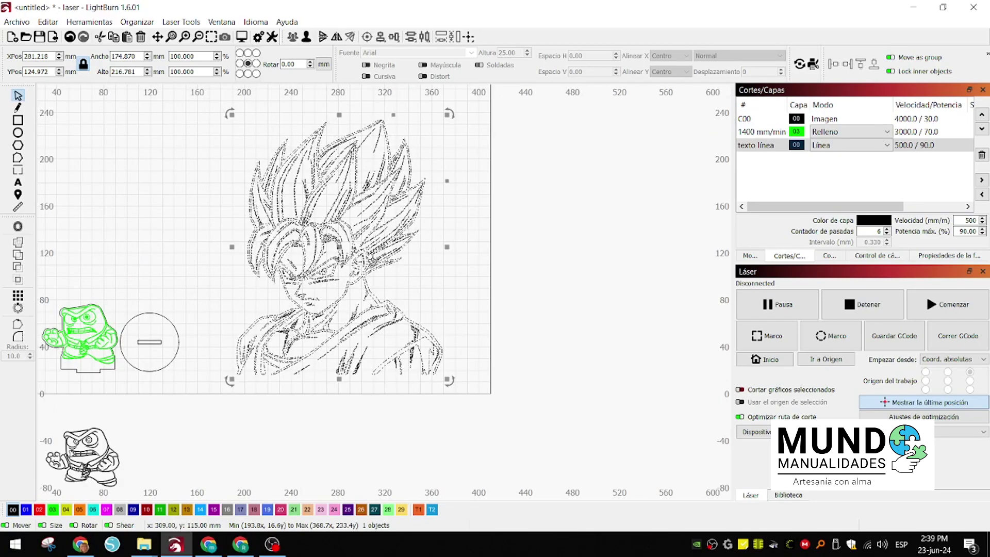
Step: Scale the Goku tracing to 50 mm high with proportions locked and move it near the slotted circle
mouse_move(447, 115)
mouse_down()
mouse_move(426, 129)
mouse_move(393, 181)
mouse_up()
drag(135, 72, 80, 62)
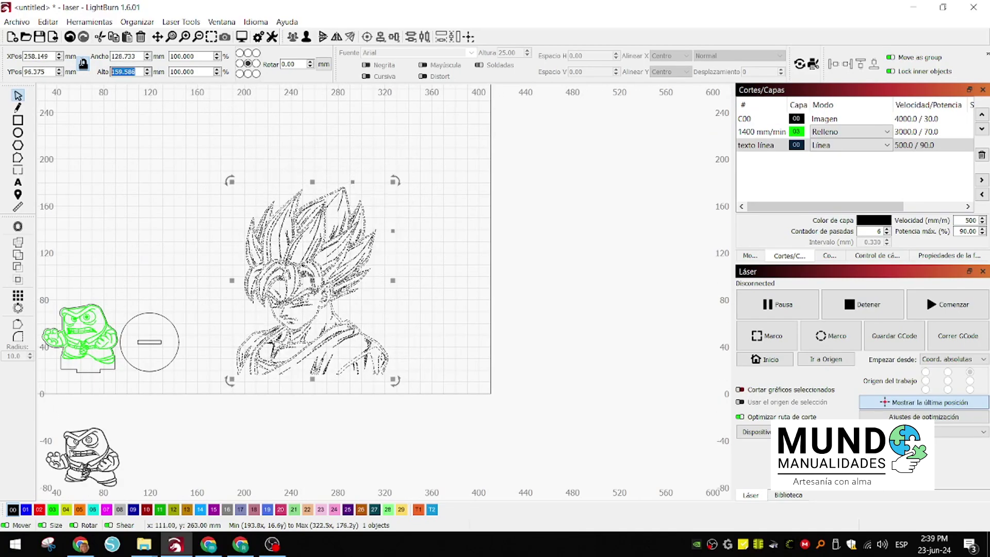
text(50)
key(Return)
mouse_move(313, 280)
mouse_down()
mouse_move(230, 323)
mouse_move(247, 329)
mouse_up()
scroll(137, 374, up, 2)
Step: Draw a 54 × 55 mm rectangle around the Goku drawing, with its lower edge along the bottom of the bust
click(486, 285)
click(18, 120)
mouse_move(315, 192)
mouse_down()
mouse_move(342, 261)
mouse_move(458, 350)
mouse_move(457, 338)
mouse_up()
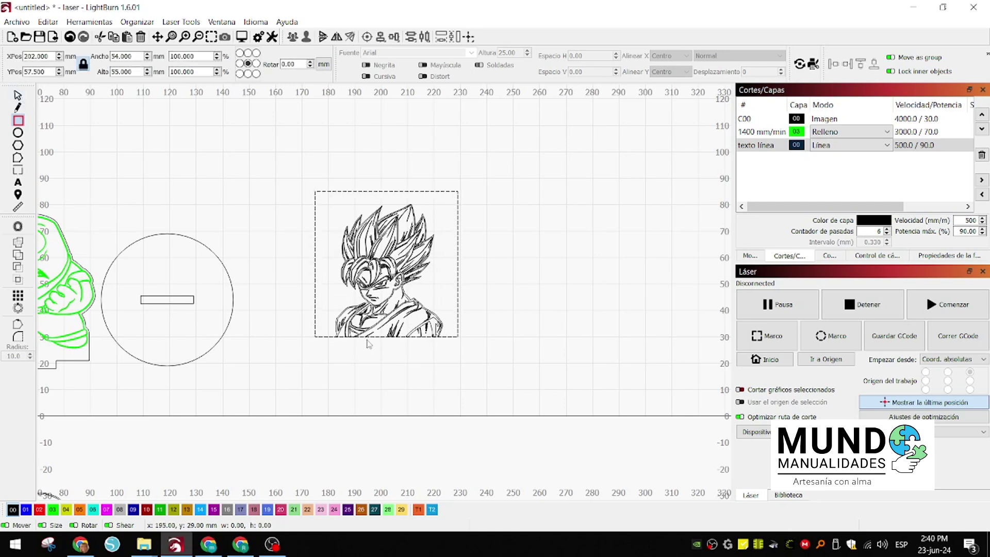
click(18, 96)
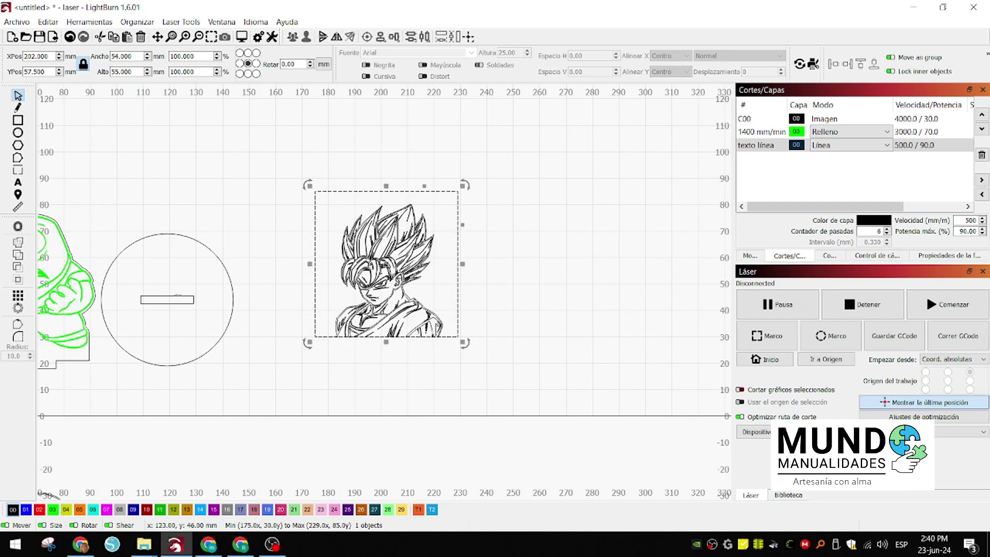
Step: Ungroup the circle and its slot rectangle
click(176, 296)
right_click(177, 296)
click(225, 418)
click(201, 331)
Step: Duplicate the 20 × 3 mm slot rectangle and place the copy just below the Goku frame
click(194, 299)
right_click(194, 299)
click(222, 345)
drag(167, 300, 387, 348)
Step: Align the Goku drawing, its frame and the tab rectangle on a common vertical centre line at X 202 mm
drag(283, 174, 471, 367)
click(381, 37)
click(391, 60)
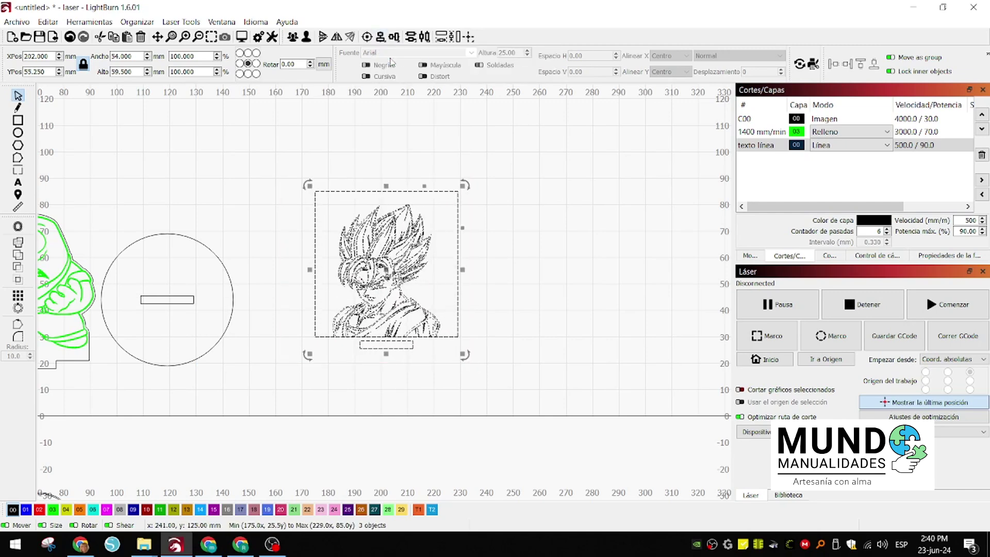
Step: Move the tab rectangle up against the frame's lower edge, to Y 28.5 mm, and weld both into one outline
scroll(384, 336, up, 3)
click(384, 325)
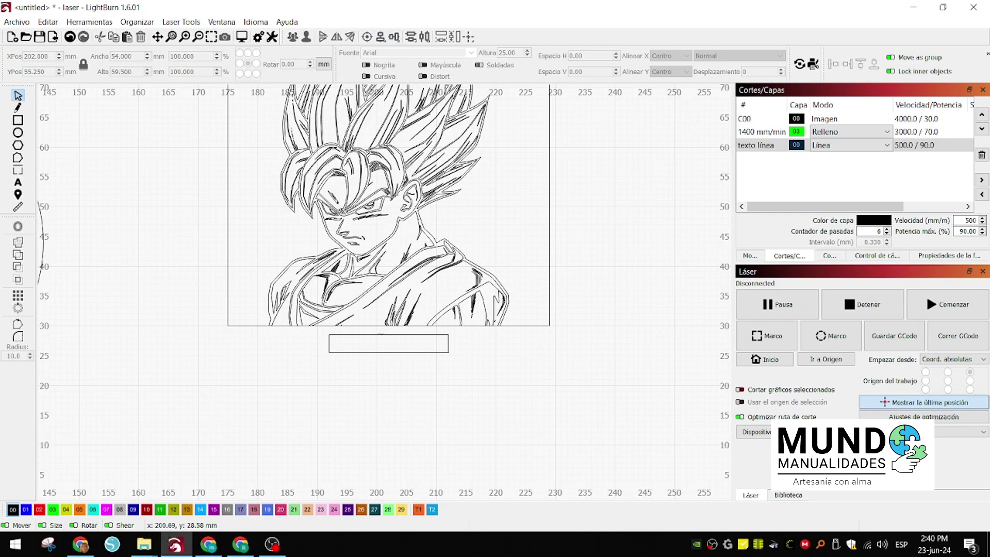
scroll(431, 322, down, 3)
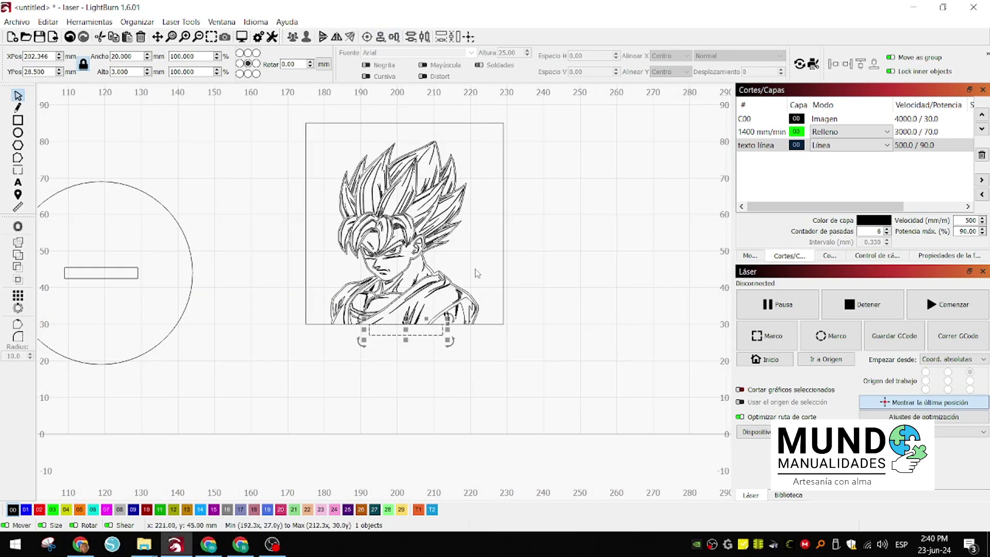
shift+click(503, 309)
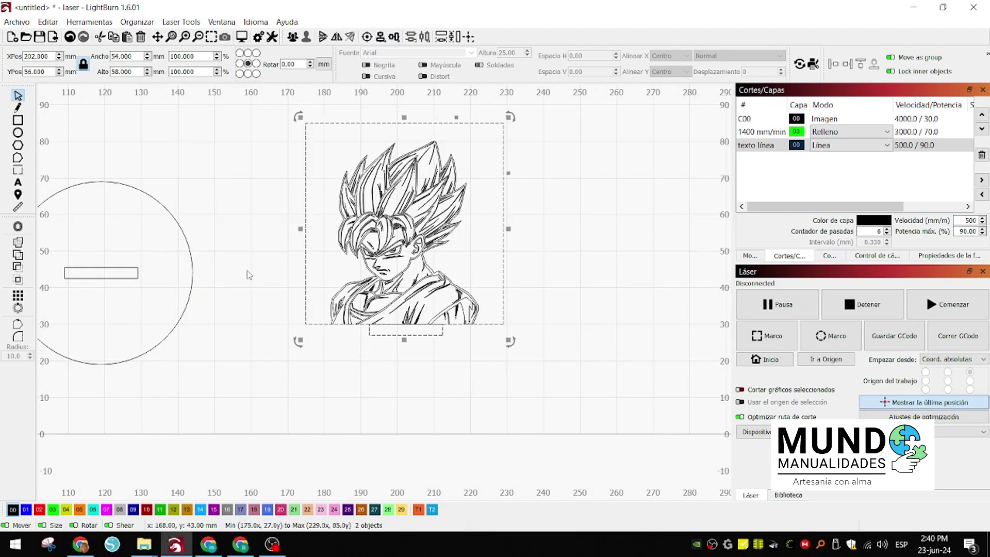
click(18, 242)
click(207, 198)
Step: Assign the Goku drawing to the green fill layer 03 and shift it right to X 204 mm
click(341, 209)
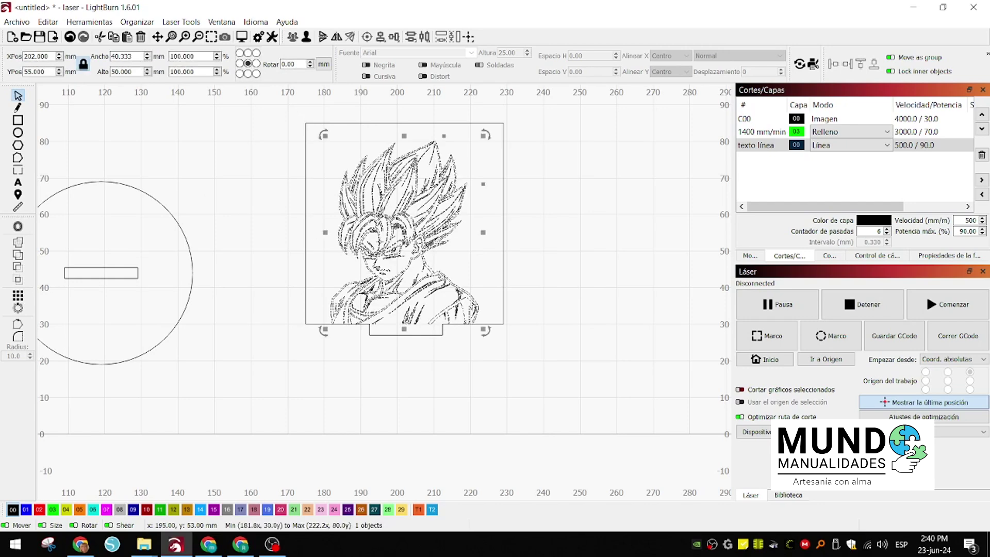
click(54, 510)
click(213, 400)
click(445, 296)
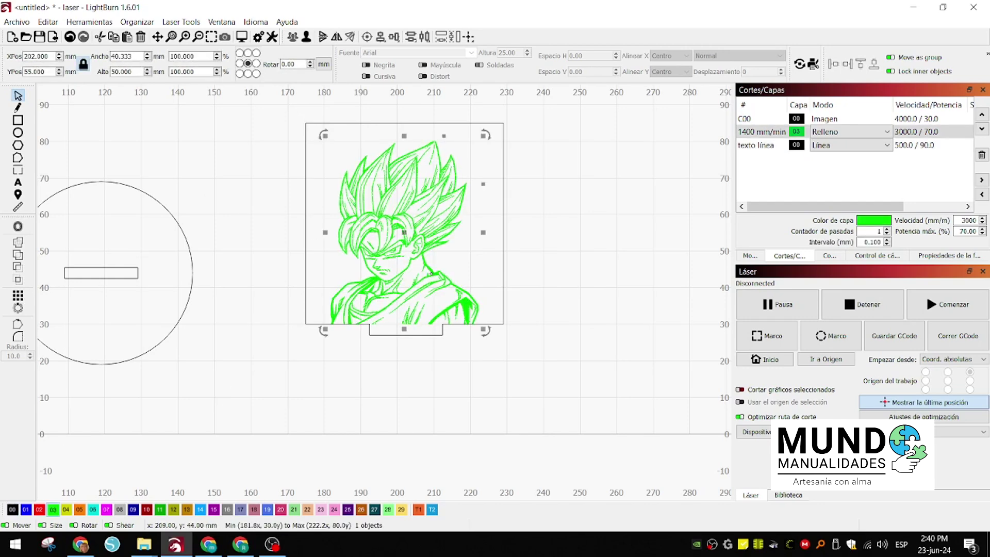
key(Right)
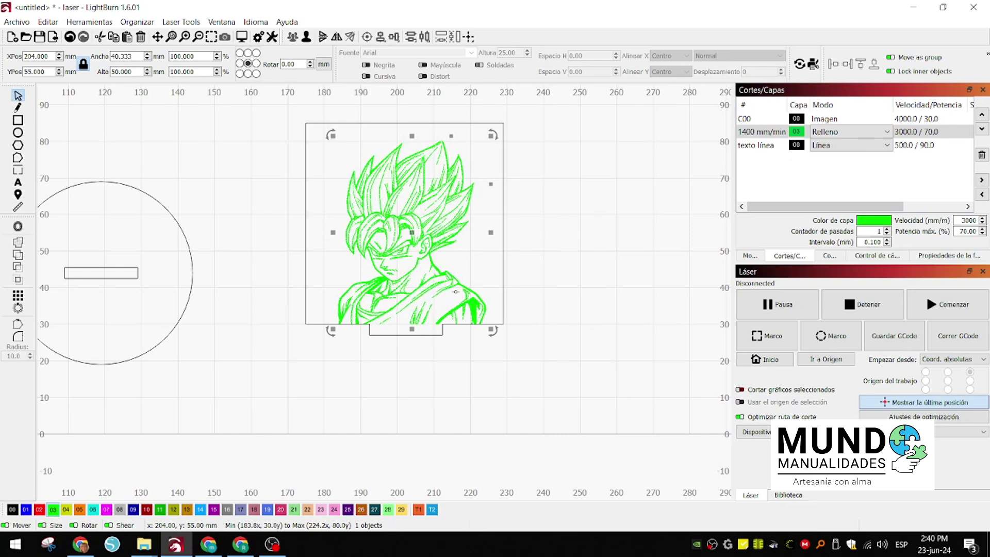
Step: Round the two upper corners of the Goku cut outline with a 5 mm radius
click(308, 124)
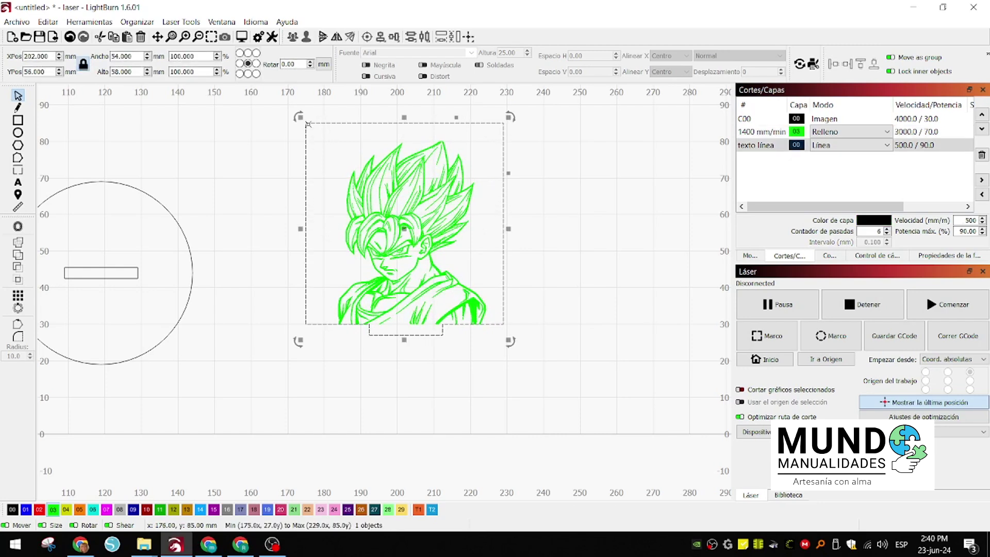
click(18, 336)
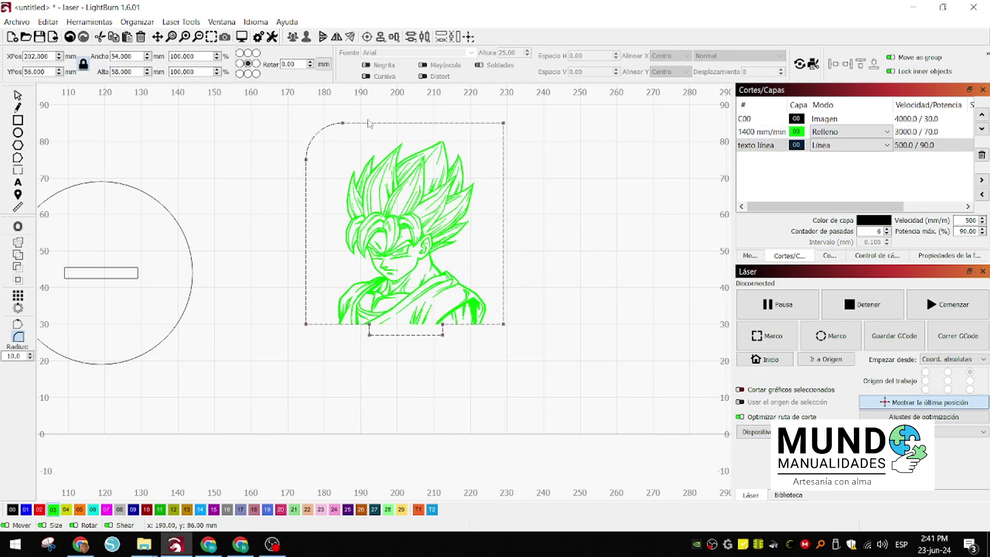
click(30, 359)
click(320, 130)
click(306, 123)
click(504, 123)
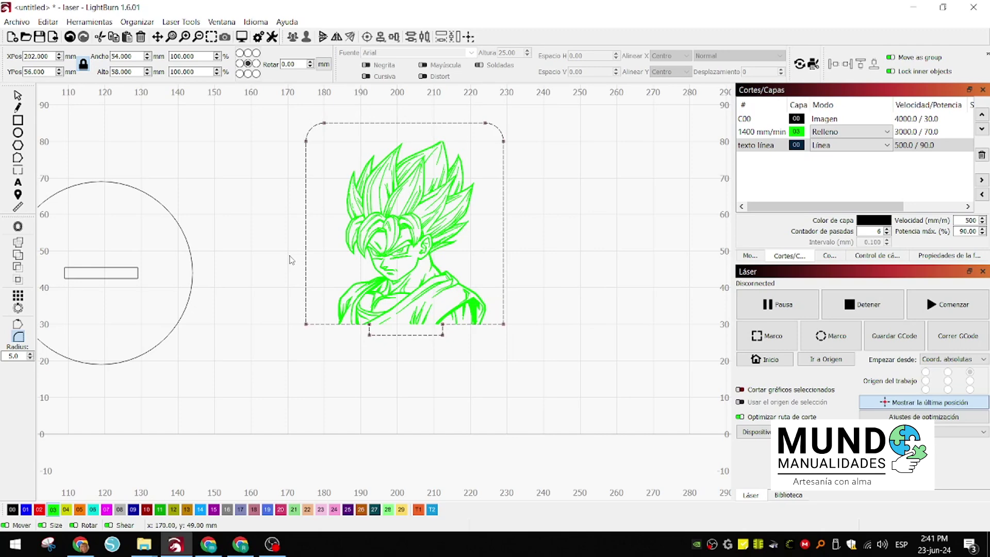
key(Escape)
Step: Group the circle with its slot again, duplicate this base and place the copy on the far side of Goku
scroll(170, 183, down, 5)
drag(206, 164, 146, 270)
right_click(189, 227)
click(231, 331)
right_click(176, 216)
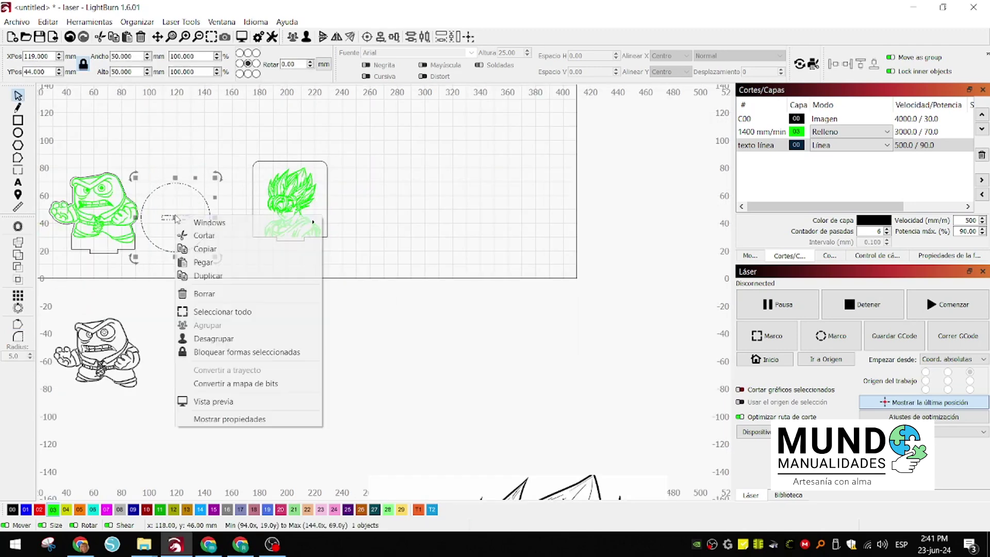
click(217, 275)
drag(176, 219, 382, 210)
Step: Move the framed Goku figure and its base copy closer to the first figure's base
drag(240, 152, 337, 257)
drag(290, 202, 260, 216)
drag(387, 212, 345, 222)
click(273, 288)
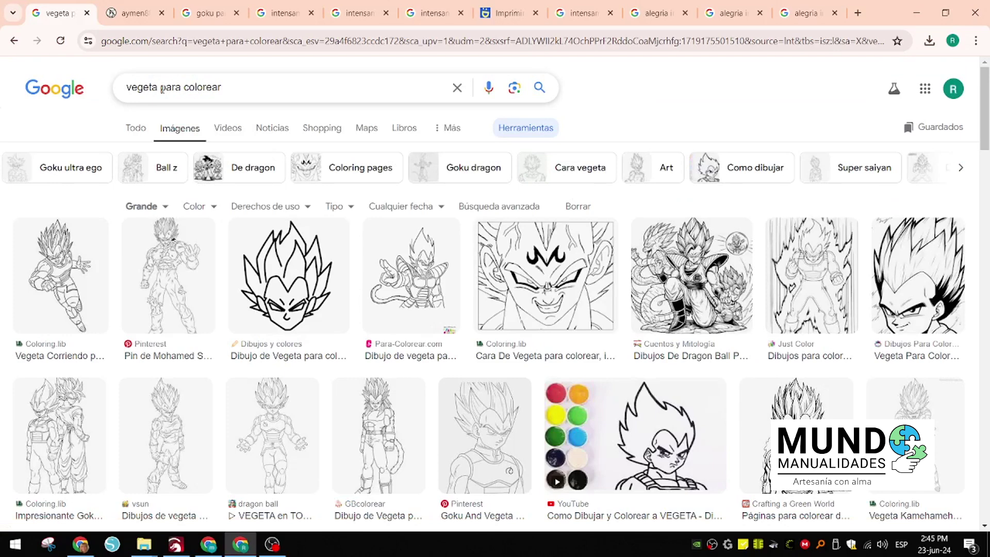
Step: Search Google Images in the browser for "elsa para colorear"
double_click(154, 88)
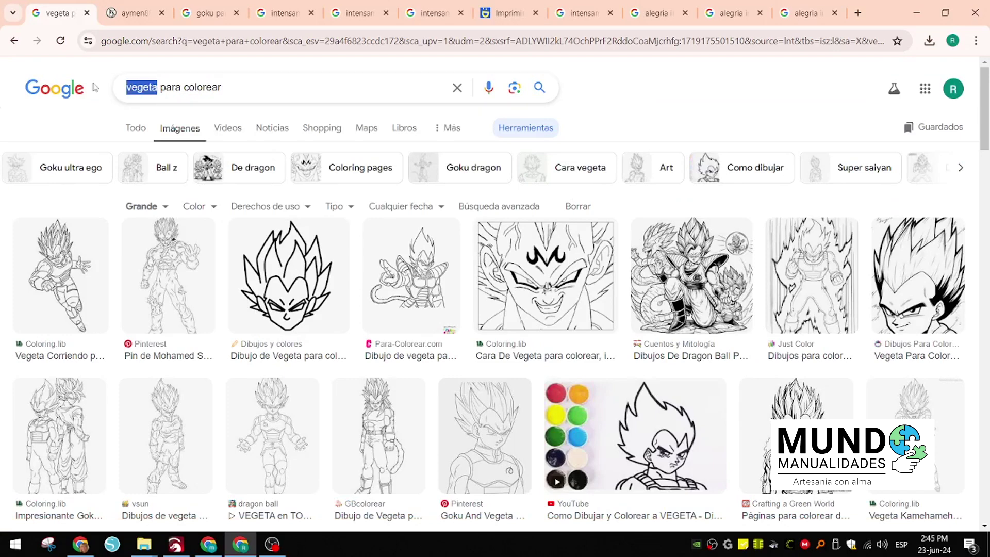
text(fr)
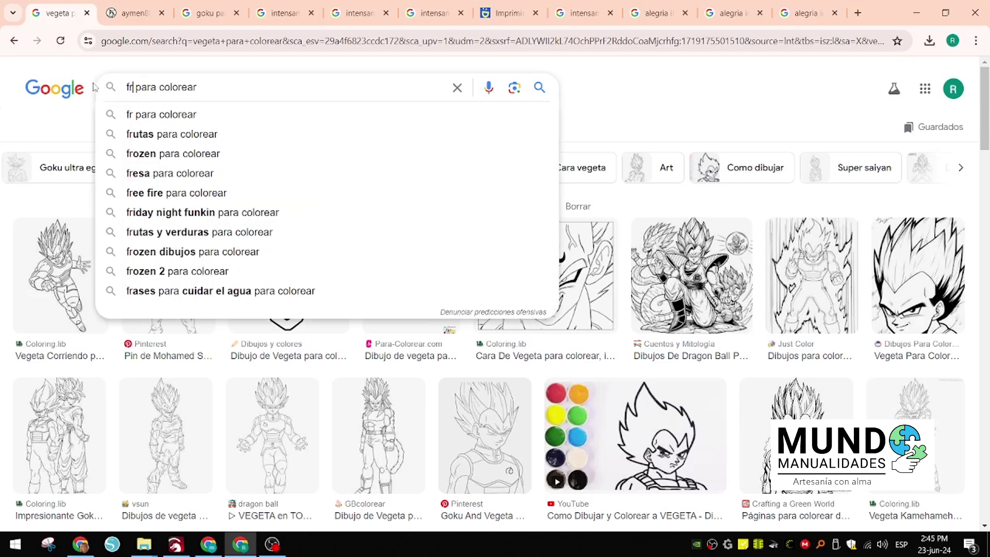
key(BackSpace)
key(BackSpace)
text(elsa)
key(Return)
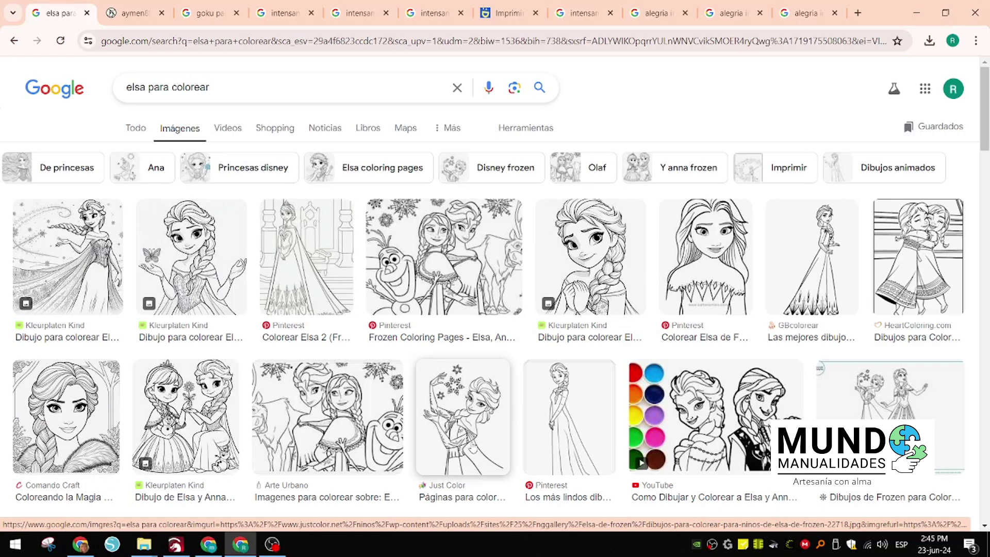
Step: Open the Just Color page of the Elsa drawing with snowflakes and browse its related colouring pages
click(472, 447)
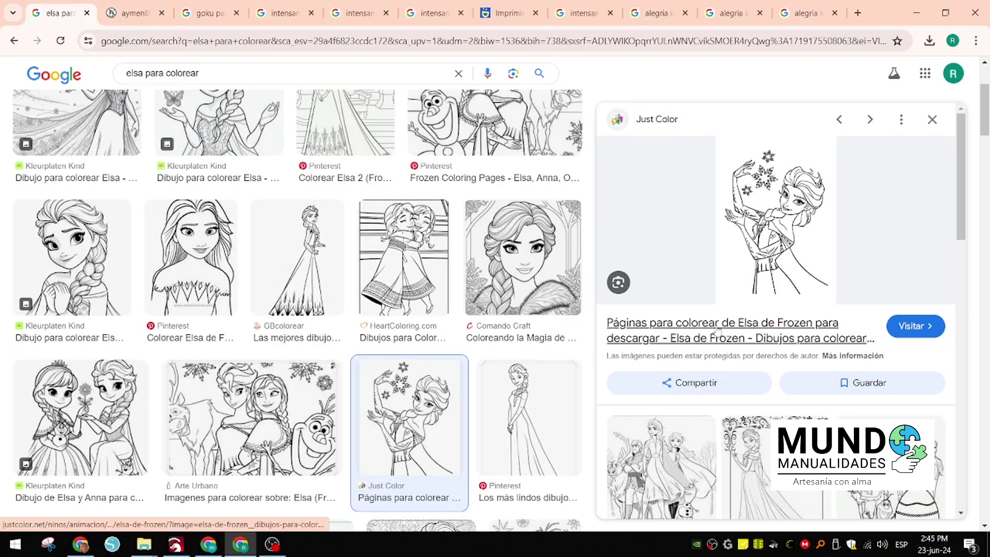
click(734, 331)
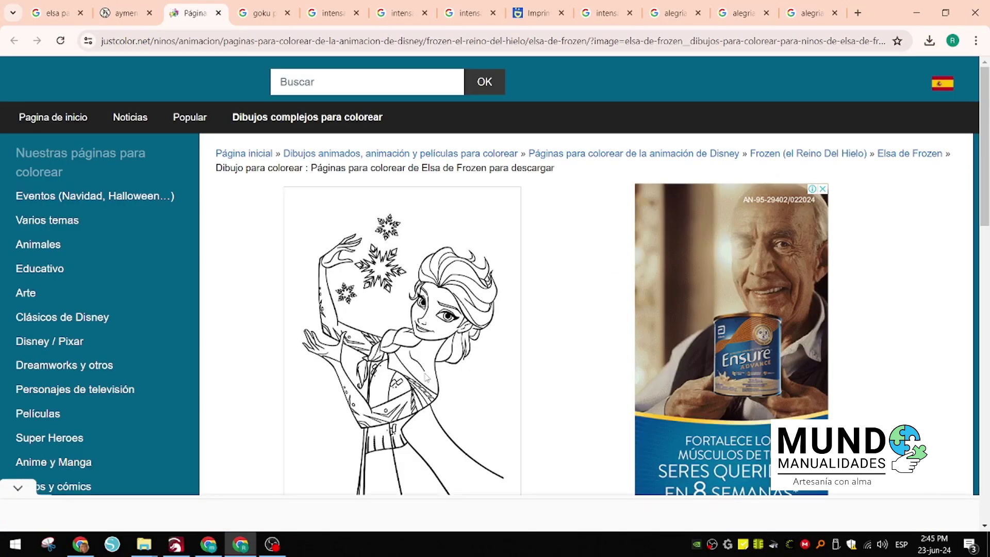
scroll(475, 394, down, 15)
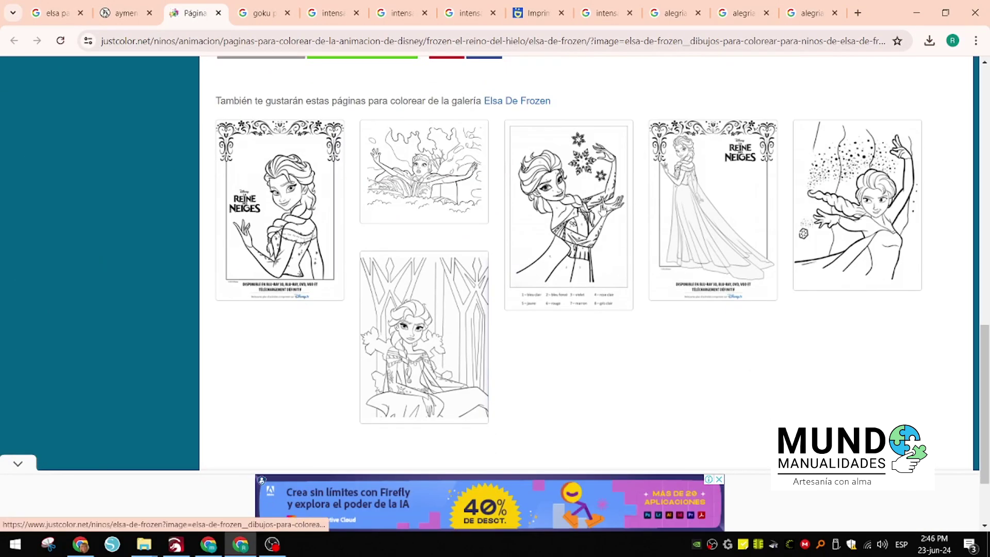
Step: Save the Just Color page's Elsa with snowflakes drawing to the Descargas folder under its suggested file name
scroll(411, 374, up, 15)
scroll(411, 309, down, 3)
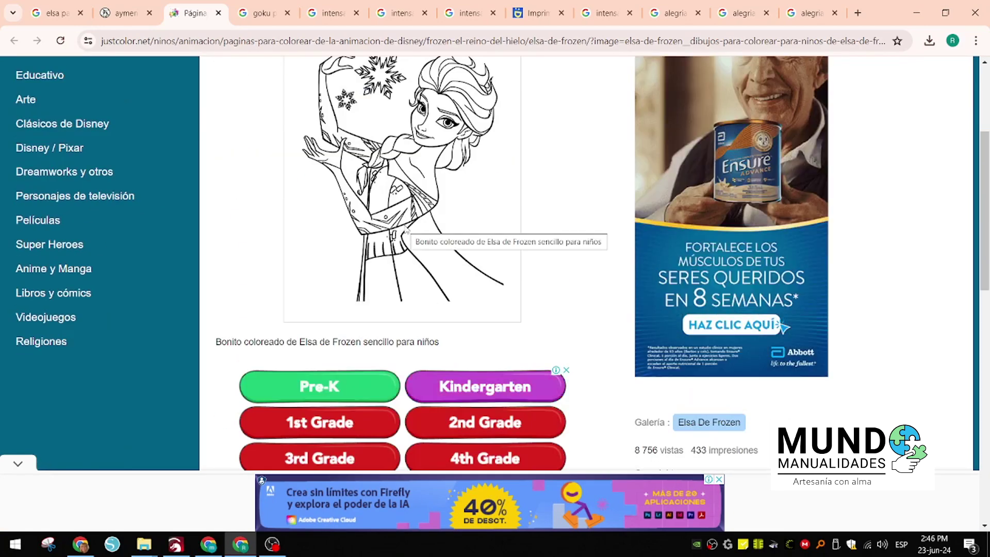
right_click(411, 212)
click(418, 237)
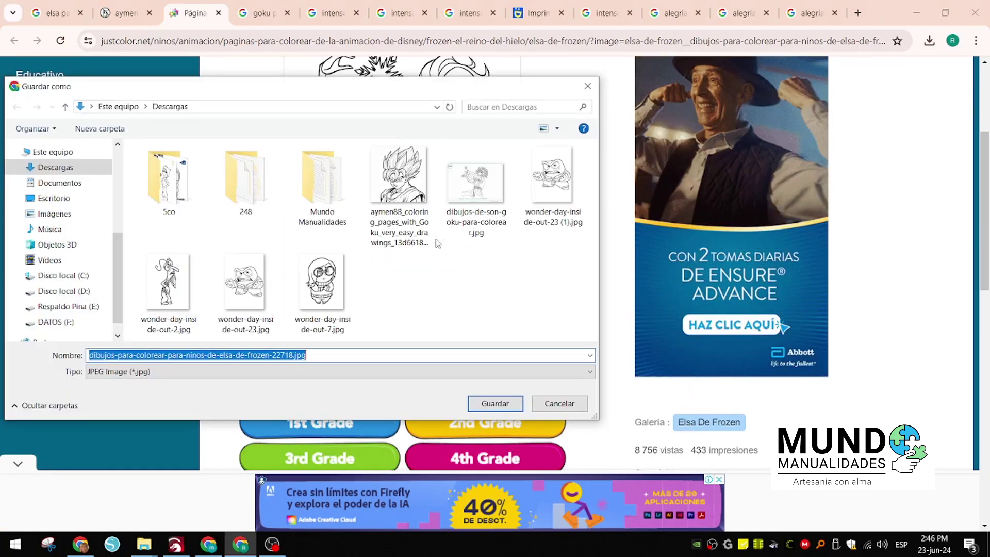
click(470, 409)
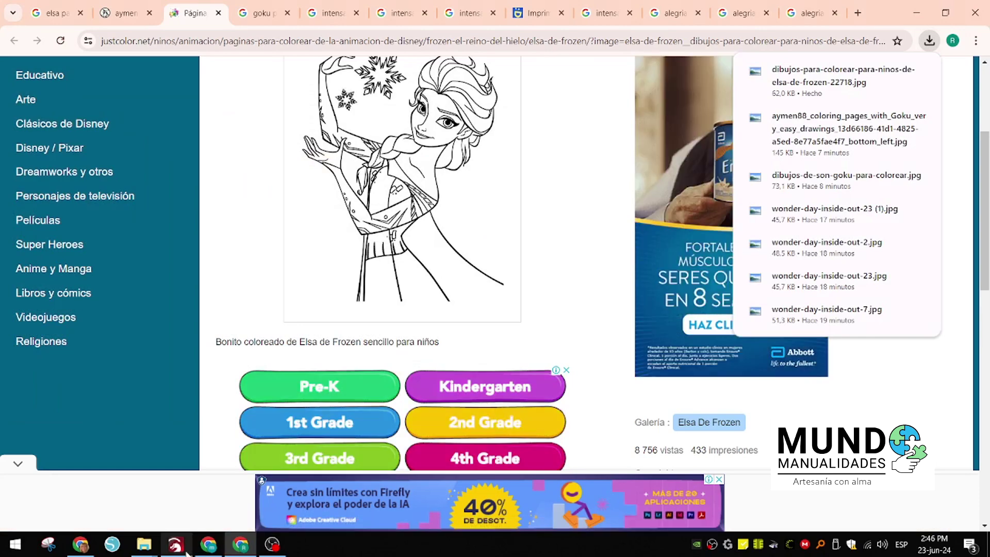
Step: Switch to LightBurn, import the downloaded Elsa image from the file explorer and place it outside the work area
click(175, 544)
click(144, 544)
click(195, 479)
drag(434, 135, 657, 185)
click(527, 26)
scroll(554, 223, down, 5)
drag(590, 196, 226, 293)
Step: Trace the Elsa image with the default settings and move the tracing onto the work area
right_click(246, 293)
click(278, 495)
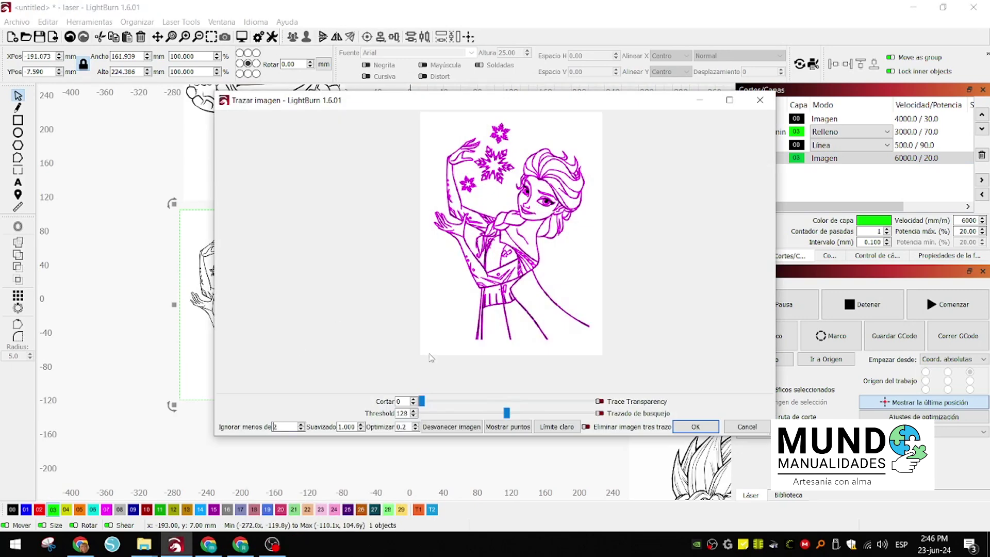
click(691, 424)
mouse_move(248, 306)
mouse_down()
mouse_move(576, 154)
mouse_move(706, 159)
mouse_move(515, 196)
mouse_move(516, 208)
mouse_up()
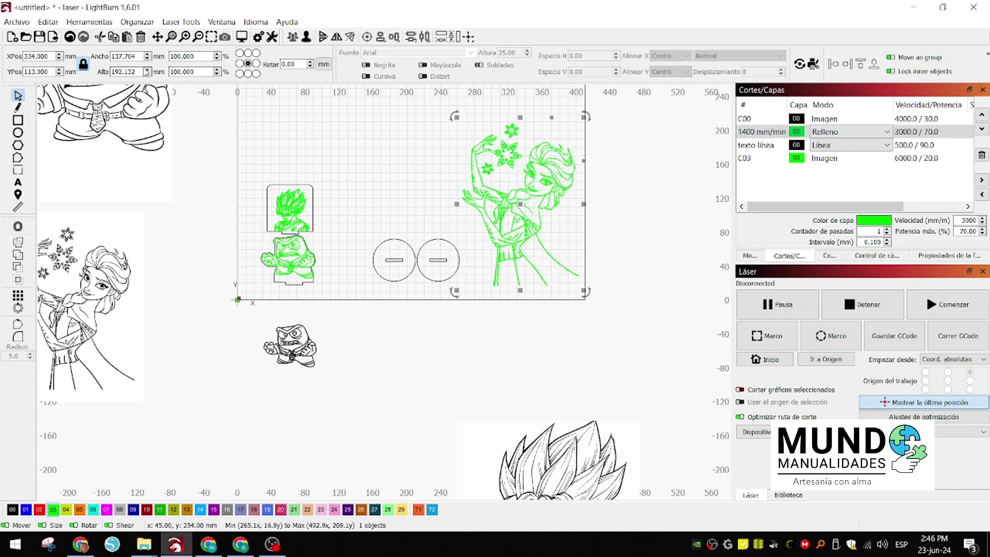
Step: Set the traced Elsa's height to 50 mm with locked proportions and move it beside the framed Goku
text(50)
key(Return)
drag(518, 210, 348, 217)
scroll(345, 193, up, 6)
scroll(572, 364, down, 1)
Step: Duplicate the traced Elsa, place the copy next to it and assign the copy to black line layer 00
click(566, 358)
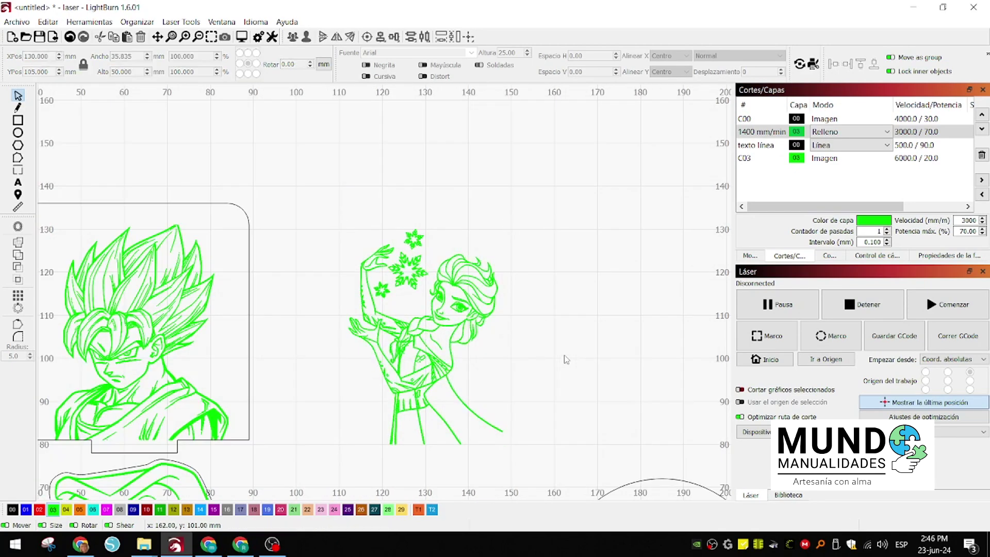
scroll(564, 355, down, 1)
click(462, 383)
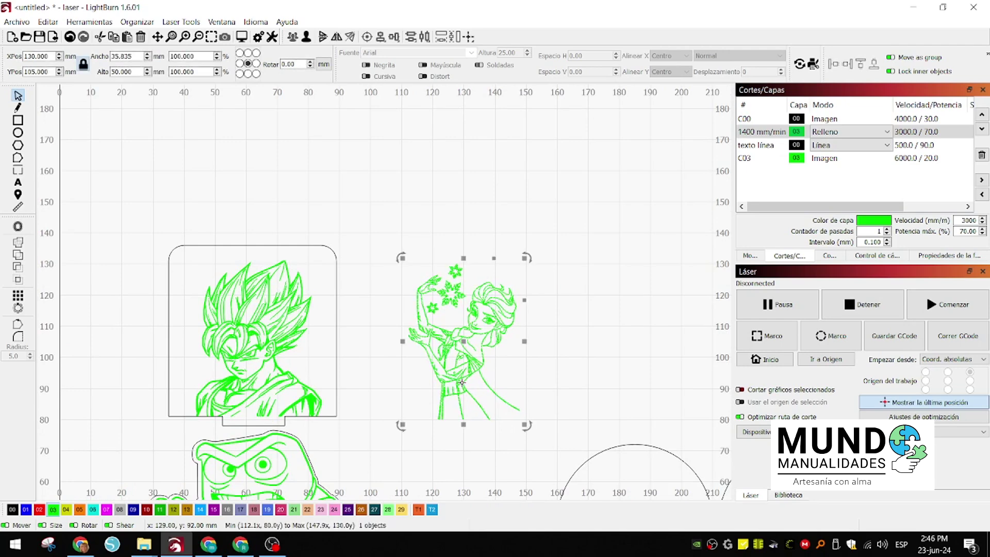
right_click(462, 386)
click(495, 232)
drag(508, 310, 584, 302)
click(13, 509)
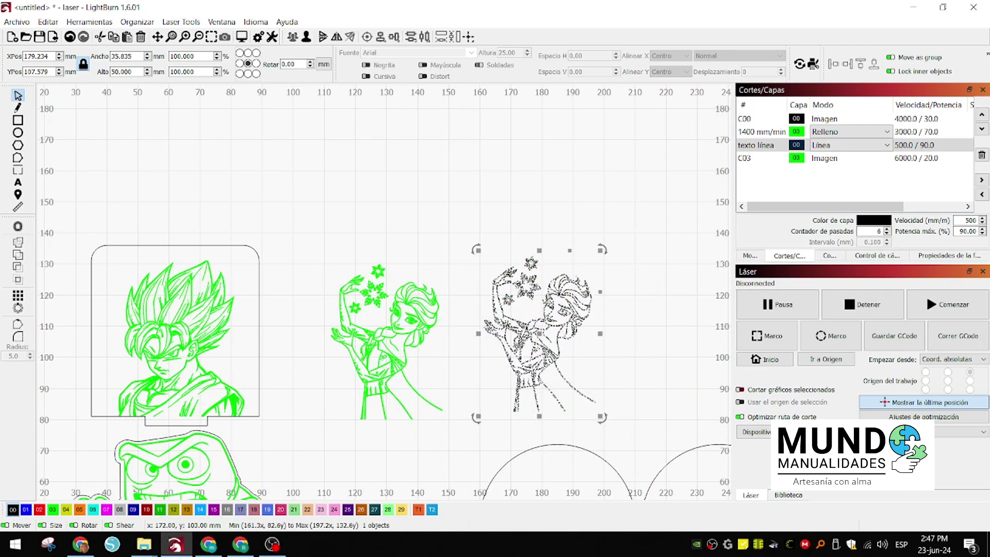
Step: Offset the black Elsa copy outward by 2 mm with rounded corners
click(17, 227)
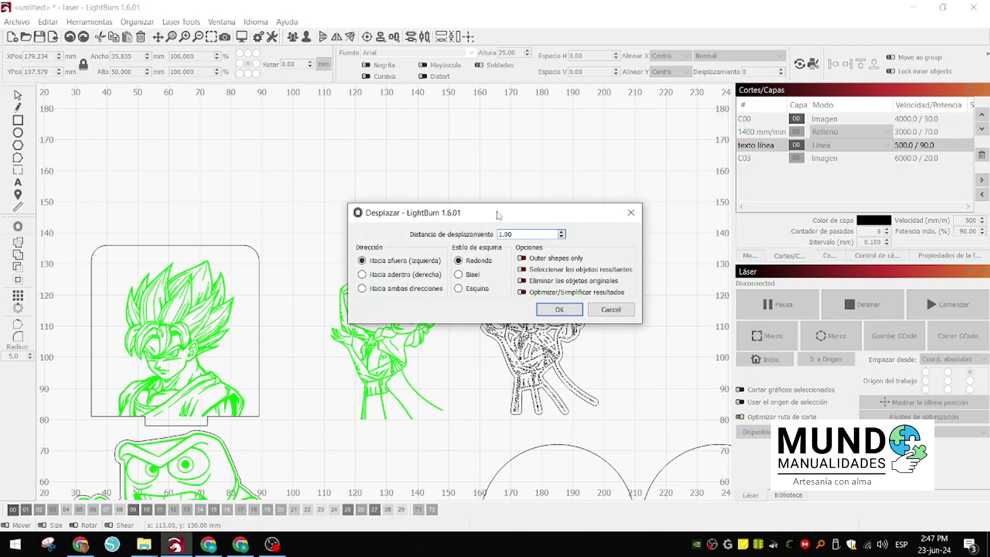
drag(492, 212, 313, 167)
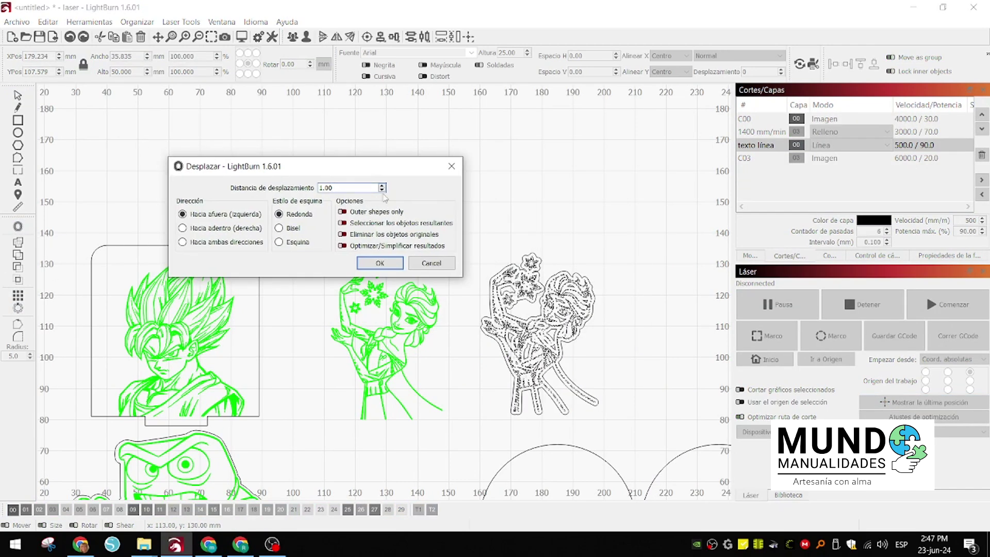
click(382, 185)
click(386, 265)
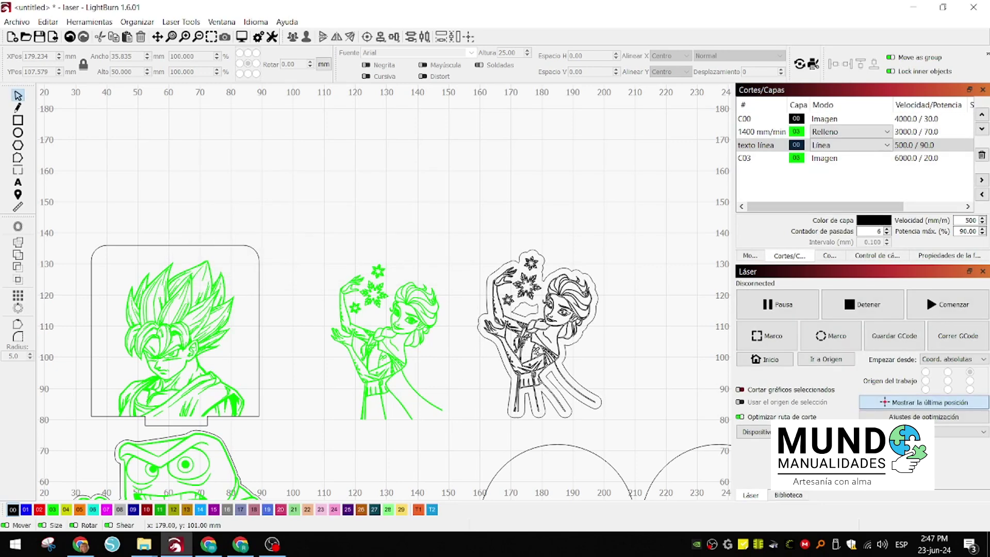
Step: Move the black Elsa copy out of its offset outline
click(543, 278)
right_click(543, 279)
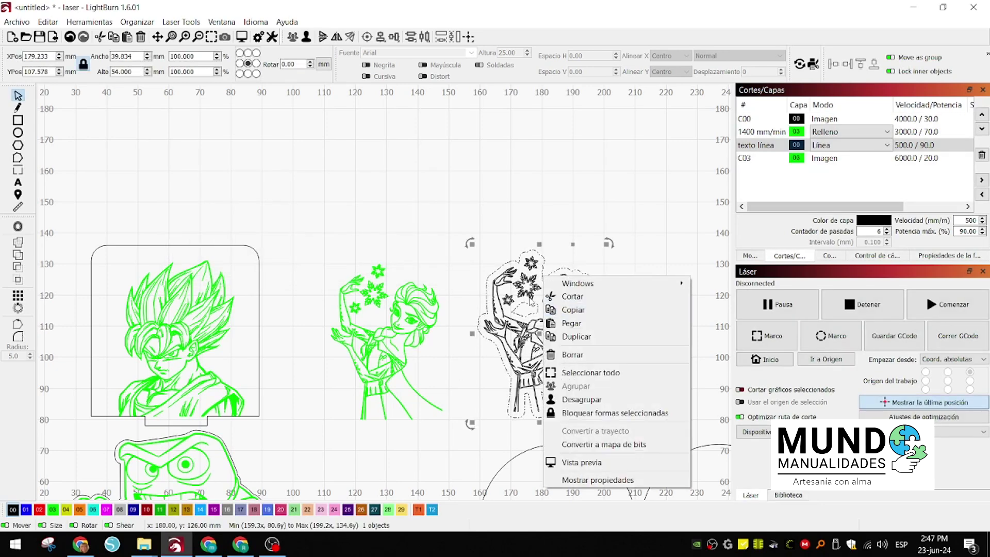
click(536, 297)
click(534, 334)
mouse_move(539, 334)
mouse_down()
mouse_move(724, 309)
mouse_move(594, 311)
mouse_move(510, 329)
mouse_up()
Step: Ungroup the offset outline and delete the small closed shape inside it
click(423, 338)
right_click(420, 338)
click(454, 464)
click(320, 278)
click(377, 308)
key(Delete)
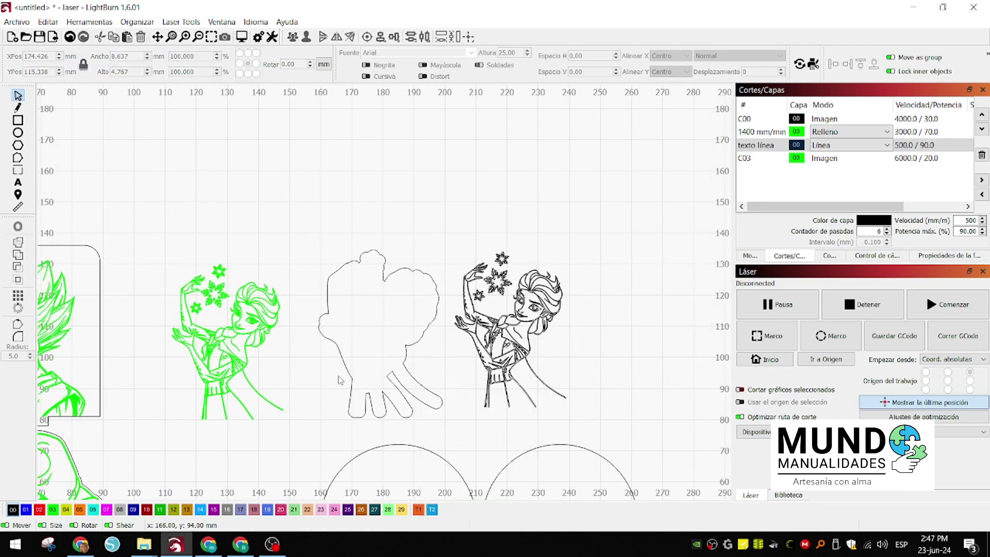
Step: Undo the stray change to the offset outline and place the outline around the green Elsa
click(351, 379)
drag(380, 422, 379, 411)
click(70, 37)
click(70, 36)
click(70, 37)
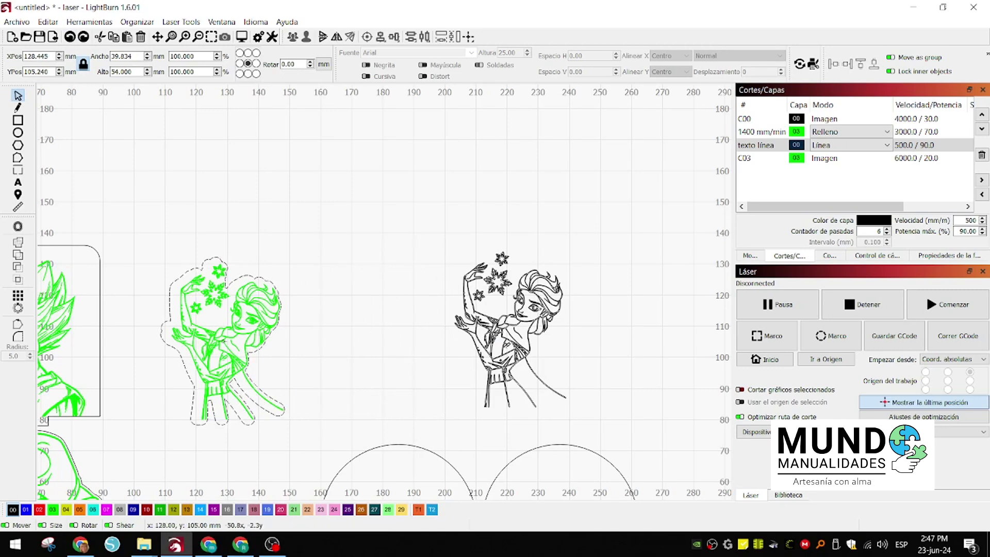
scroll(162, 404, up, 2)
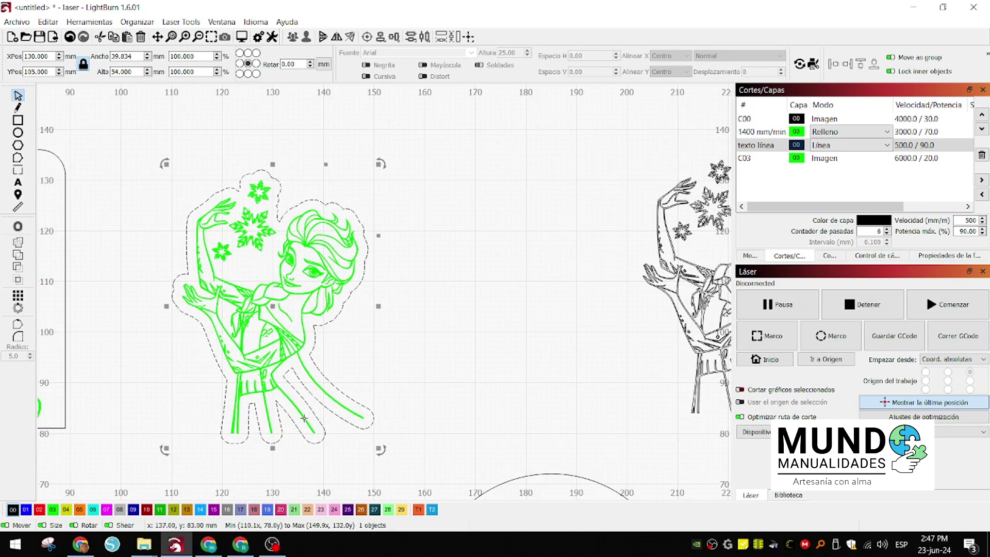
Step: Move the green Elsa together with its outline up to a free part of the work area
scroll(301, 463, down, 2)
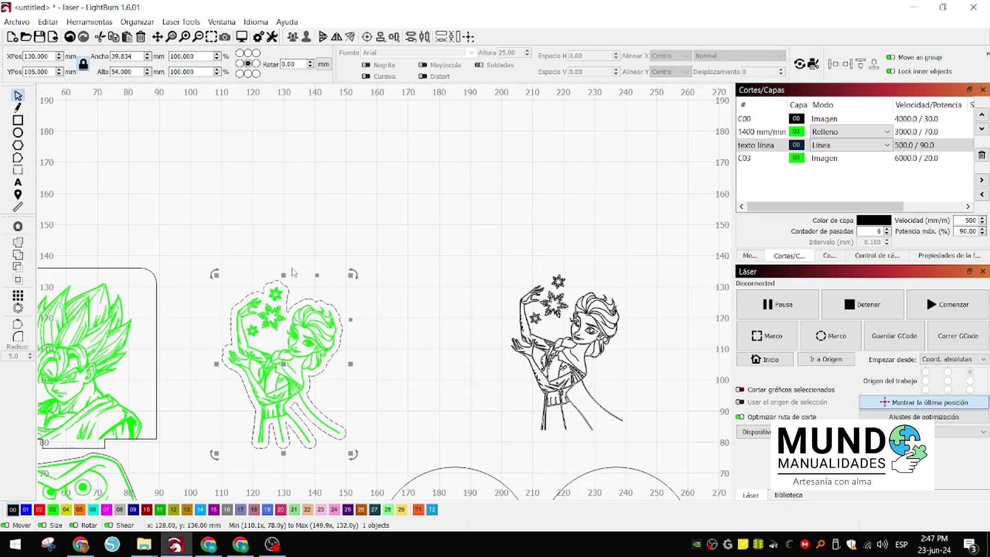
drag(234, 457, 232, 457)
drag(223, 363, 238, 279)
scroll(237, 280, up, 2)
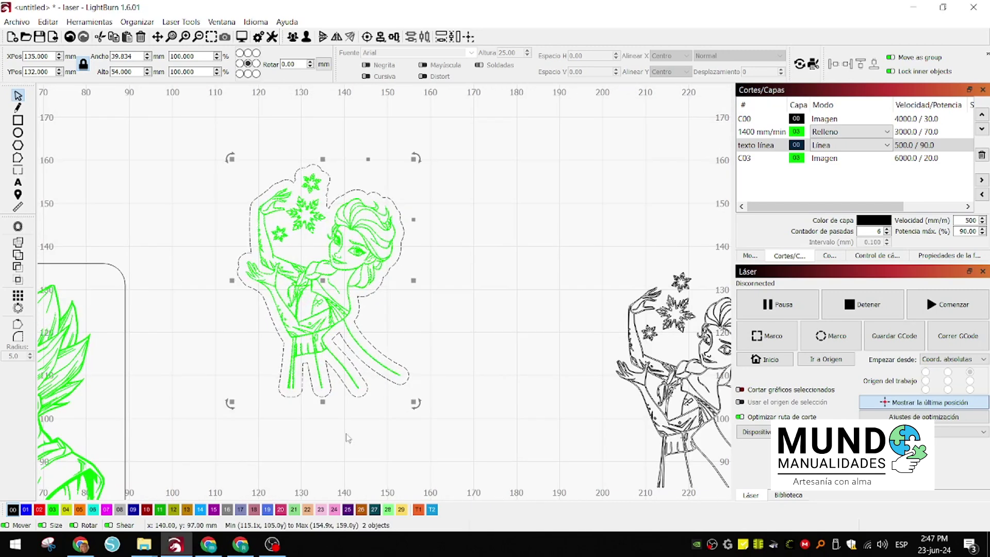
click(200, 388)
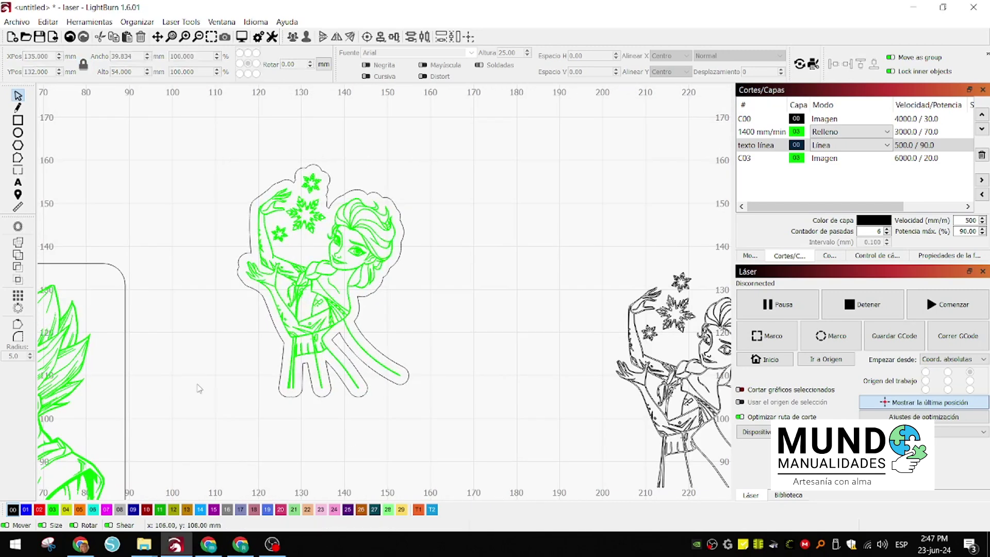
Step: Draw a rectangle about 30 mm wide and 5.5 mm high across the outline's lower ends and weld it to the outline
click(18, 120)
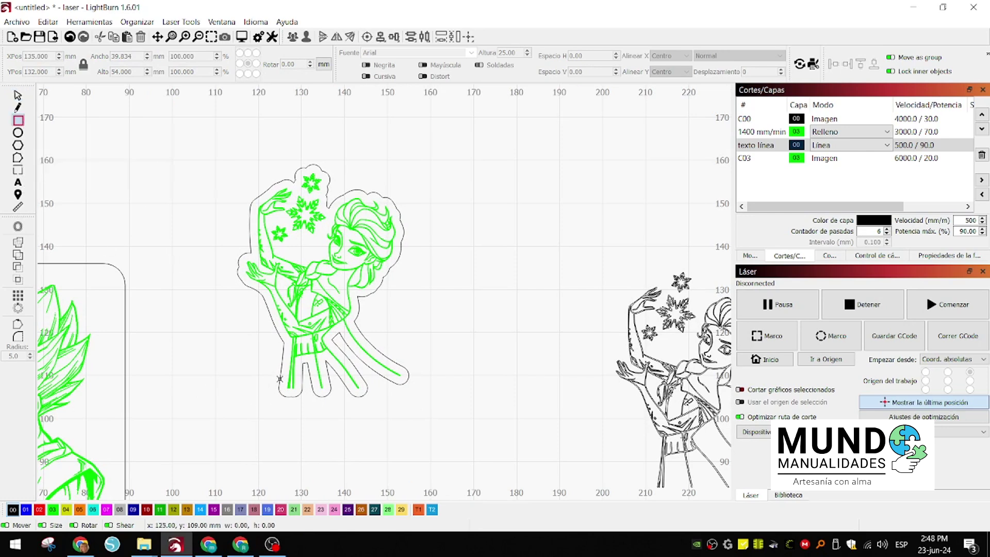
mouse_move(280, 375)
mouse_down()
mouse_move(391, 414)
mouse_move(409, 409)
mouse_up()
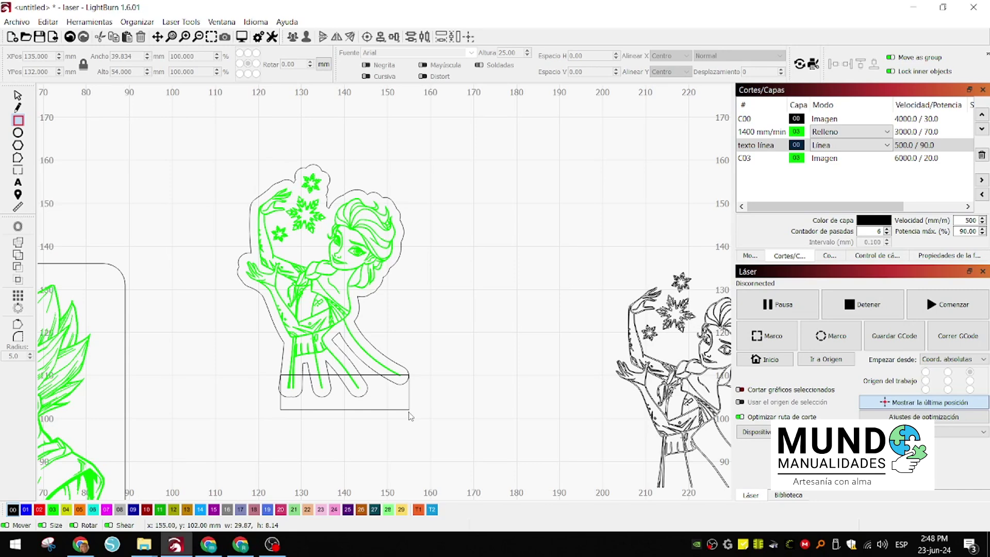
scroll(302, 412, up, 5)
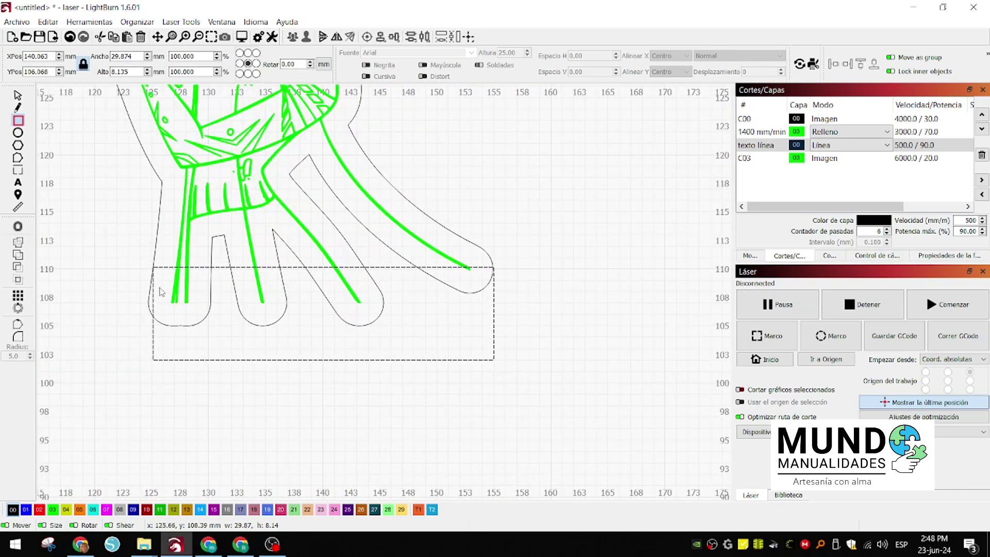
key(Escape)
drag(327, 363, 343, 334)
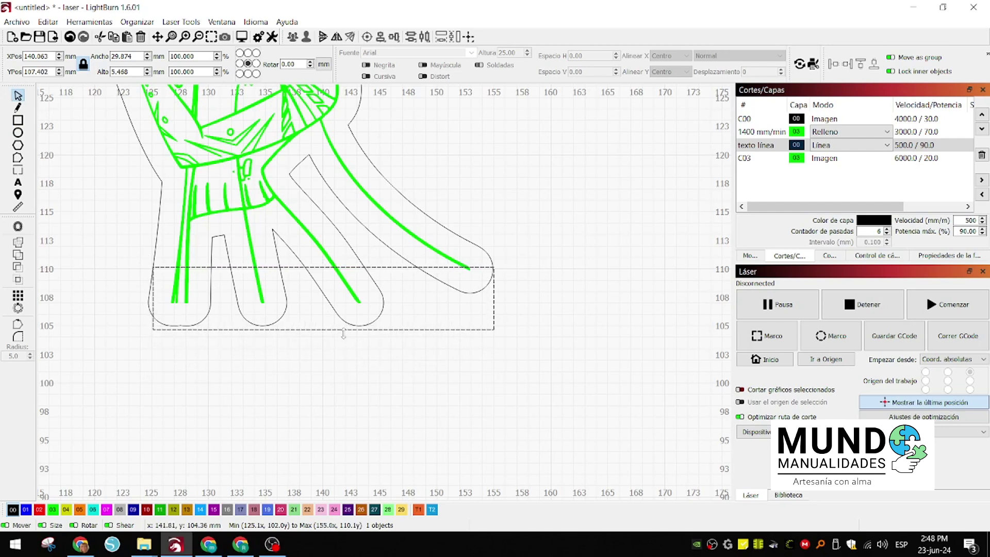
shift+click(160, 192)
click(19, 254)
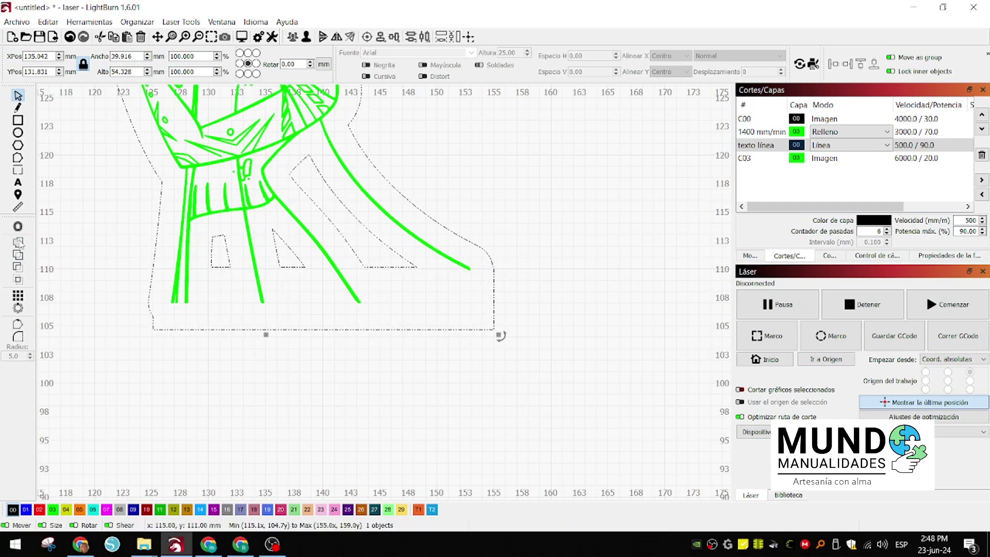
Step: Move the green Elsa out of the welded outline and ungroup the outline
click(72, 266)
scroll(77, 264, down, 5)
click(183, 179)
drag(183, 179, 385, 190)
click(110, 233)
right_click(110, 234)
click(150, 358)
Step: Delete the three enclosed gap shapes left in the skirt area of Elsa's outline
click(224, 255)
click(208, 249)
key(Delete)
click(161, 253)
key(Delete)
click(139, 257)
Step: Move the green Elsa back inside its cleaned outline and select both
click(323, 222)
drag(324, 222, 121, 214)
scroll(155, 155, down, 5)
scroll(122, 111, up, 6)
scroll(268, 337, down, 3)
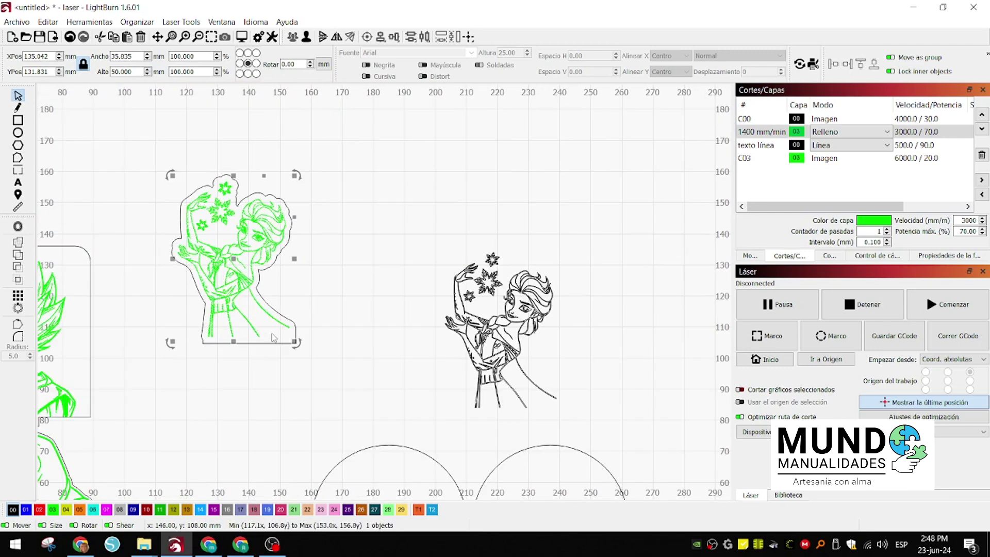
drag(265, 407, 256, 308)
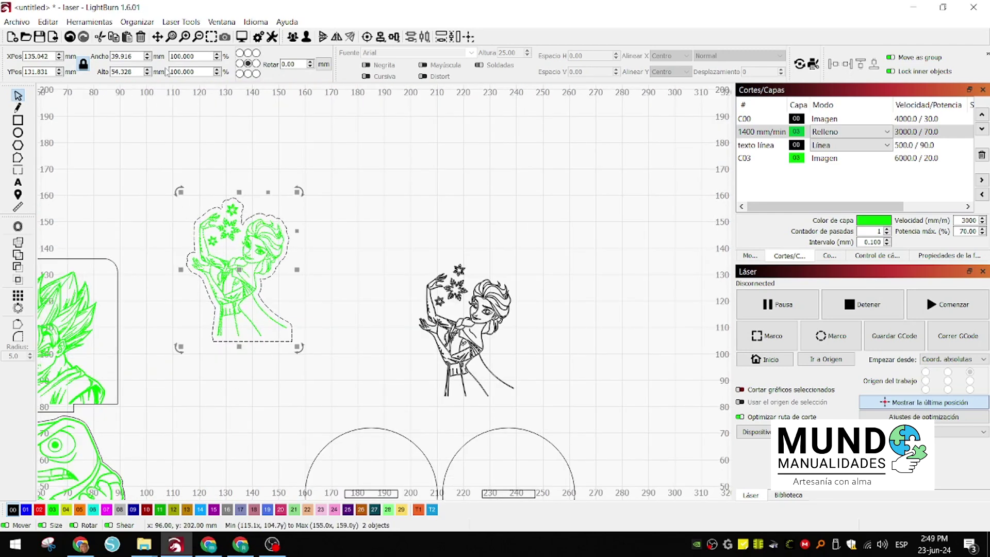
Step: Ungroup the circle and slot of the round base nearest the figures
middle_click(265, 197)
scroll(376, 243, down, 5)
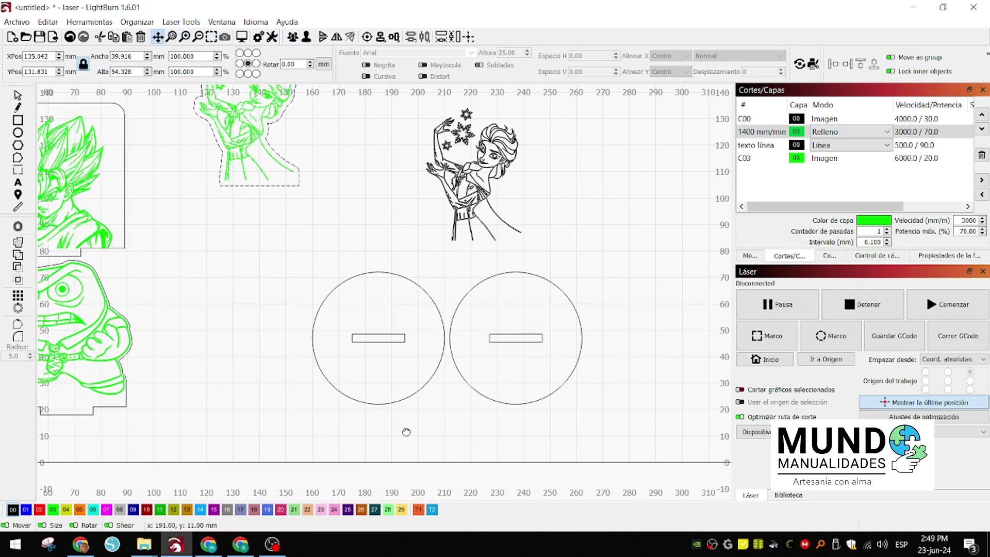
click(18, 96)
click(324, 302)
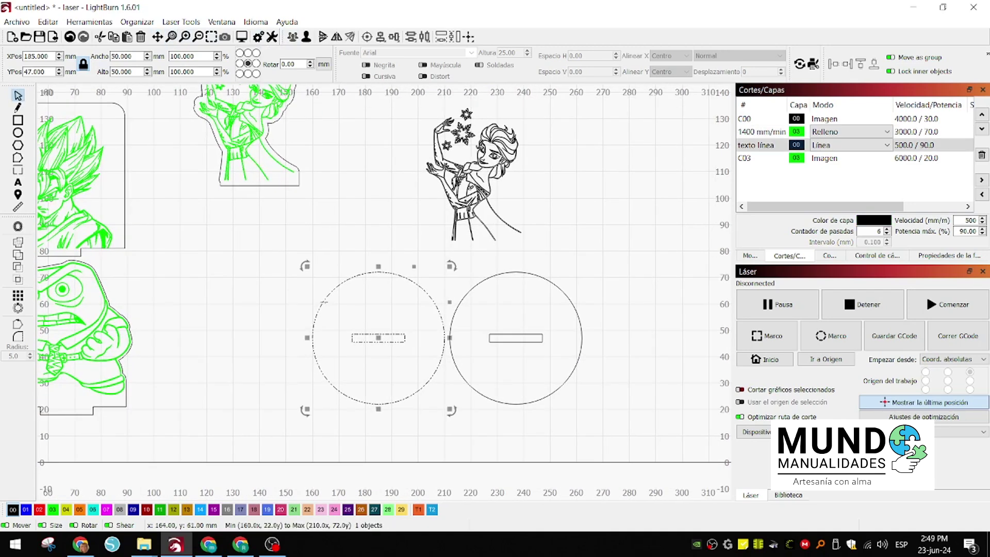
right_click(353, 338)
click(386, 460)
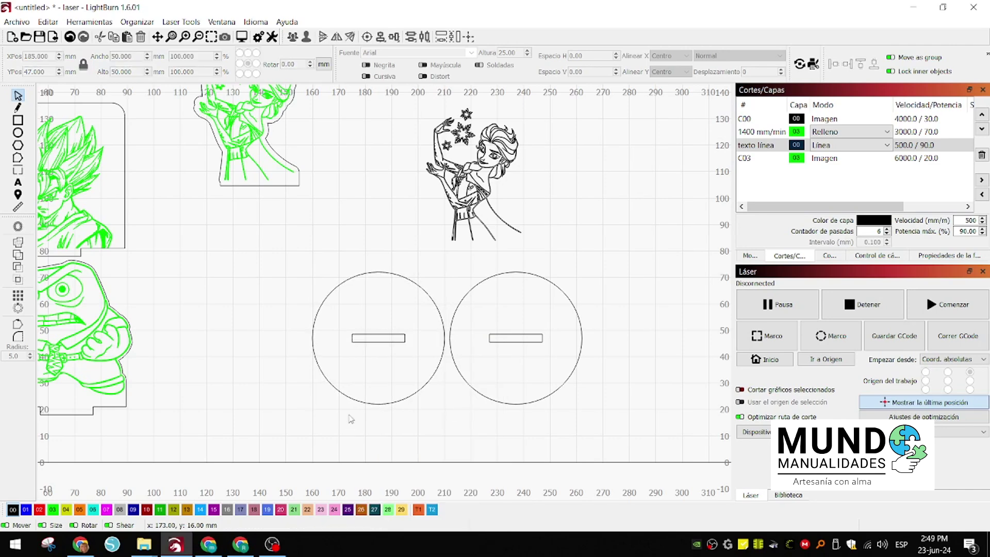
Step: Duplicate the base's slot rectangle, place the copy against the lower edge of Elsa's outline and weld it on as a tab
click(363, 339)
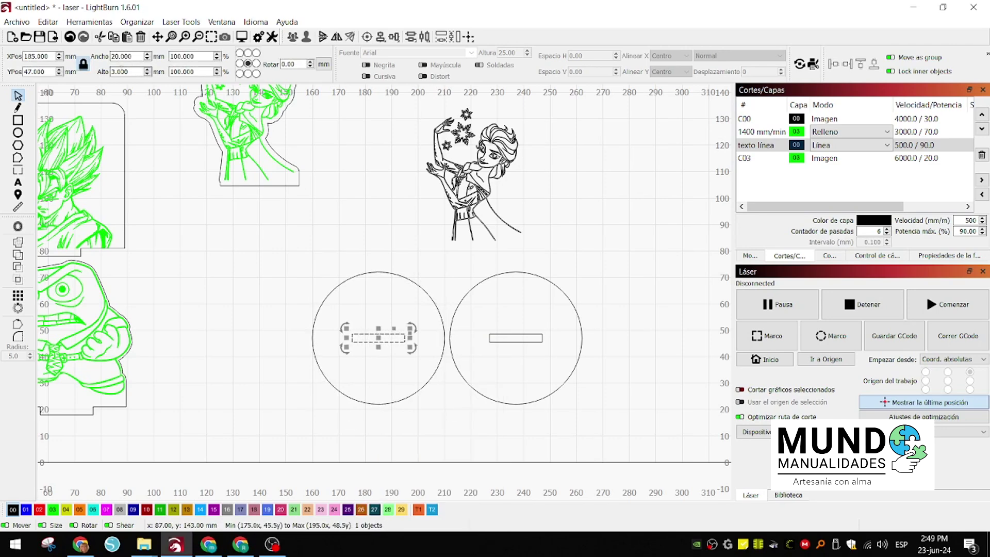
right_click(379, 336)
click(420, 398)
drag(365, 336, 222, 190)
scroll(249, 188, up, 5)
shift+click(190, 189)
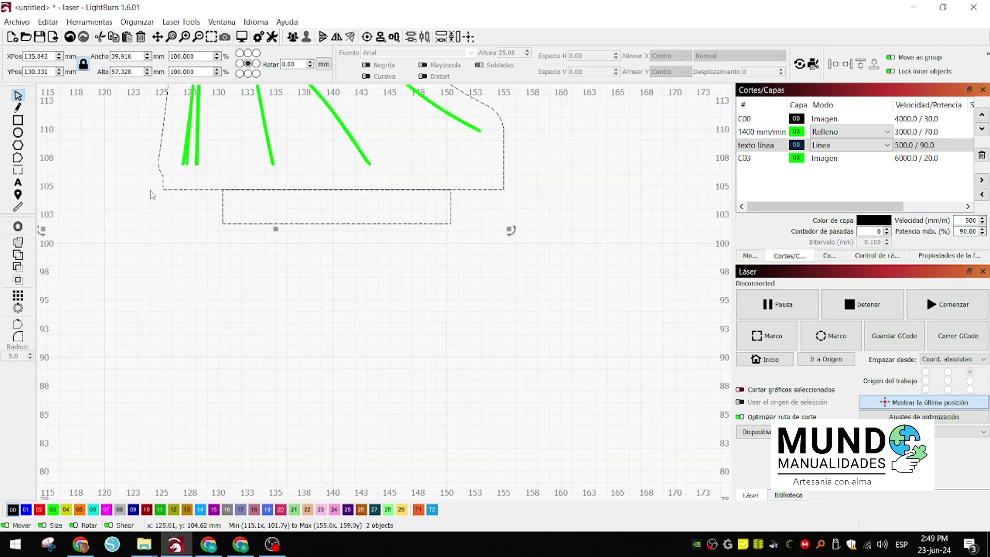
click(18, 242)
Step: Group the green Elsa with its tabbed outline and move the figure beside the framed Goku
scroll(219, 302, down, 5)
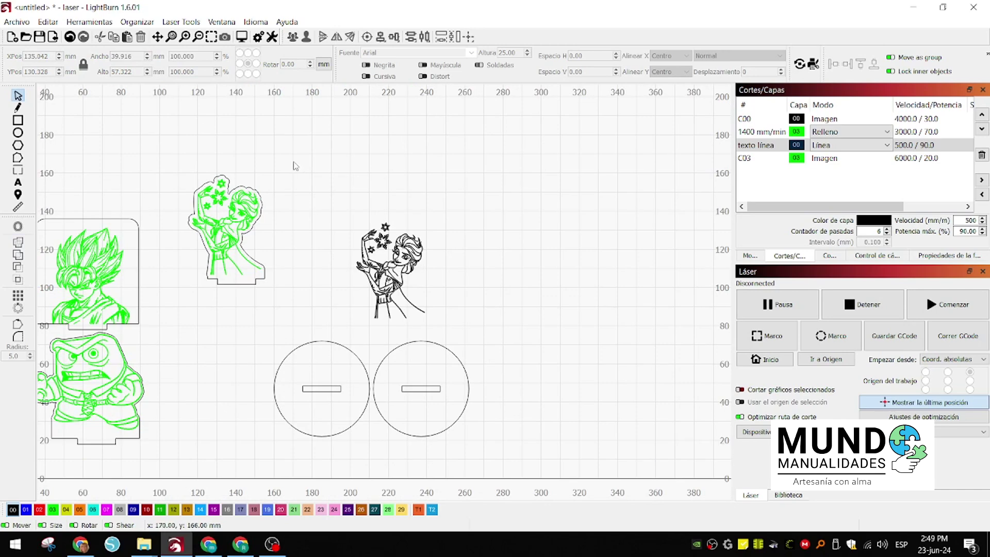
drag(292, 162, 179, 294)
right_click(234, 250)
click(271, 362)
drag(225, 231, 207, 272)
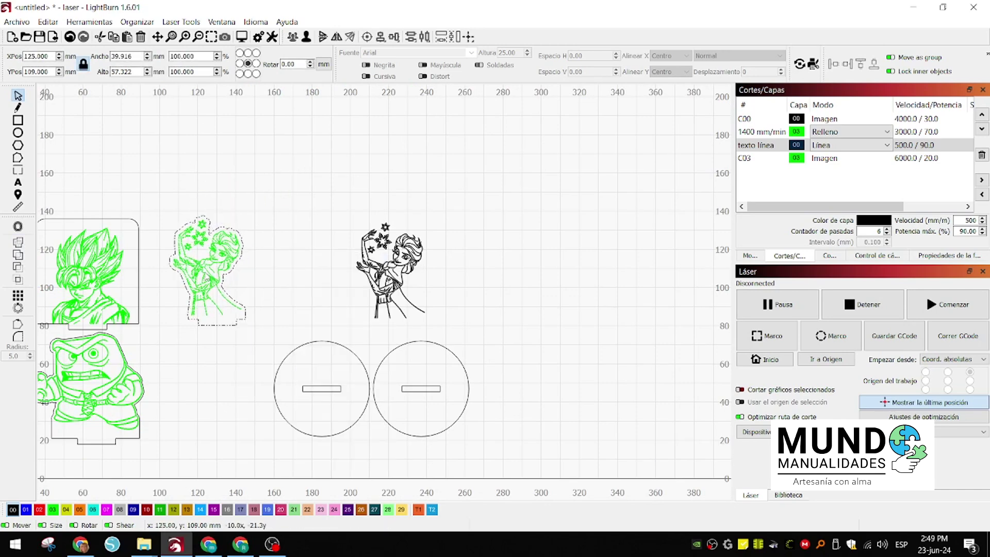
Step: Resize the ungrouped base's circle to a 40 mm diameter and select it together with its slot
scroll(245, 427, up, 2)
click(296, 371)
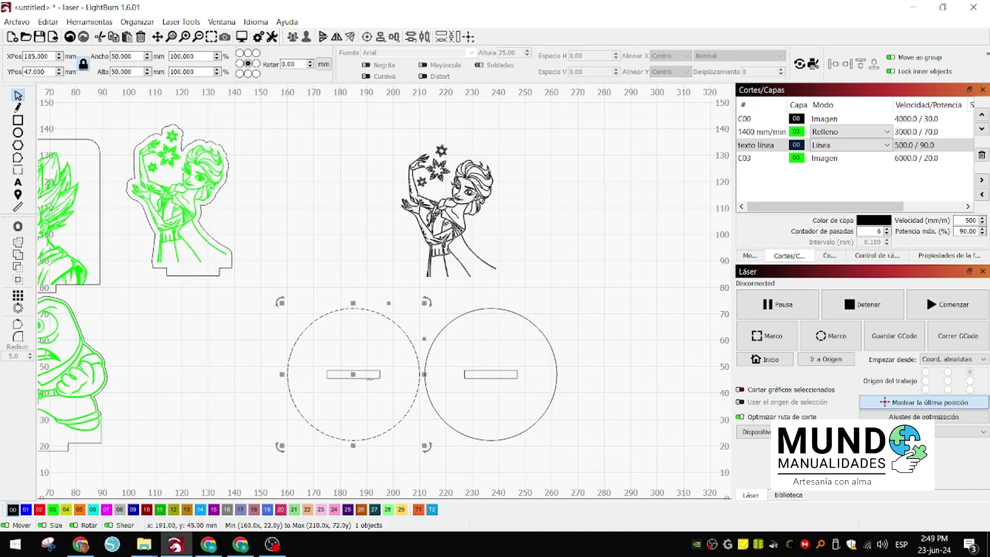
double_click(122, 72)
text(40)
key(Return)
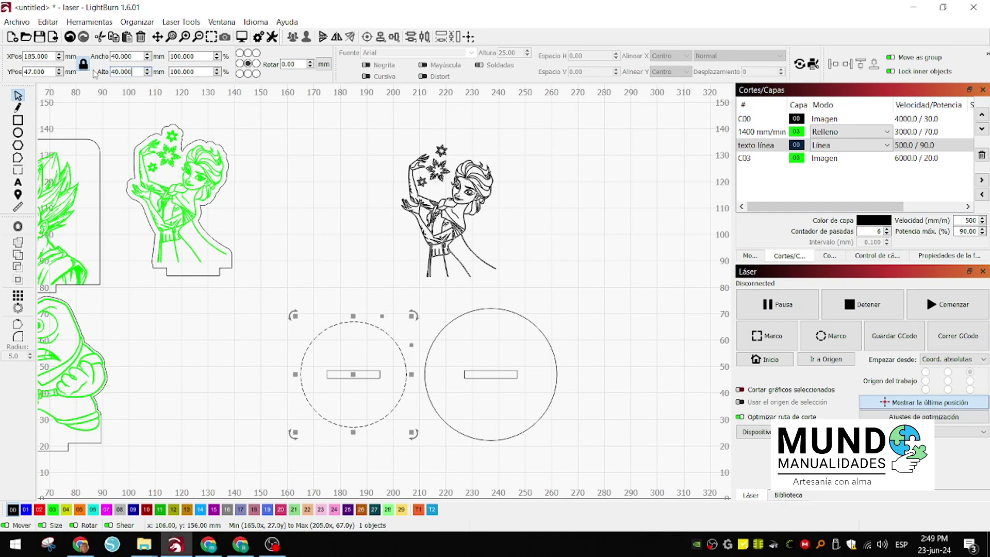
drag(267, 310, 418, 447)
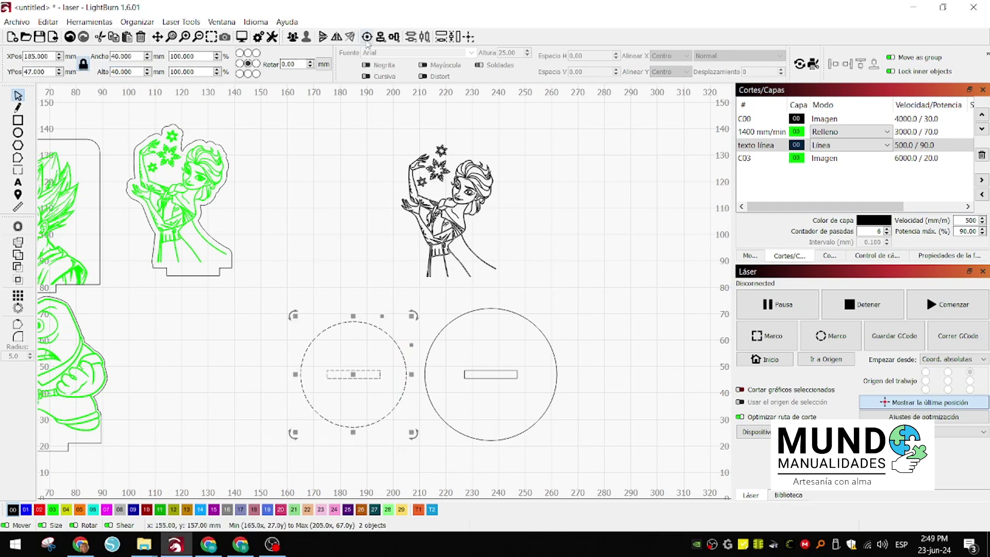
Step: Delete the 50 mm round base and move the black Elsa off the work area, beside its edge
click(320, 247)
click(428, 354)
key(Delete)
scroll(428, 354, down, 2)
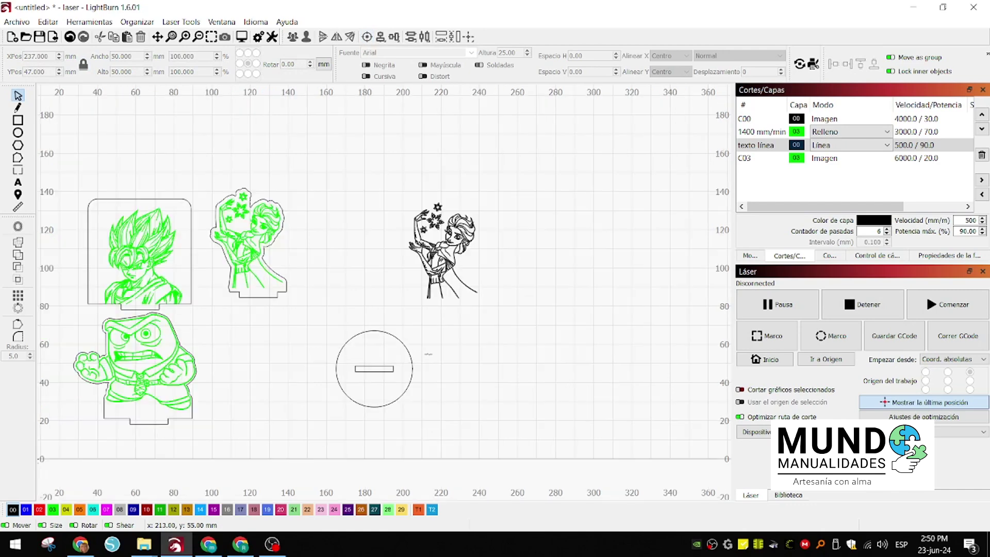
drag(404, 237, 493, 332)
drag(439, 279, 73, 323)
Step: Move the 40 mm slotted base beside the green Elsa and paste two copies of it next to the Inside Out figure
drag(341, 325, 364, 291)
right_click(301, 366)
click(321, 215)
right_click(363, 367)
click(395, 216)
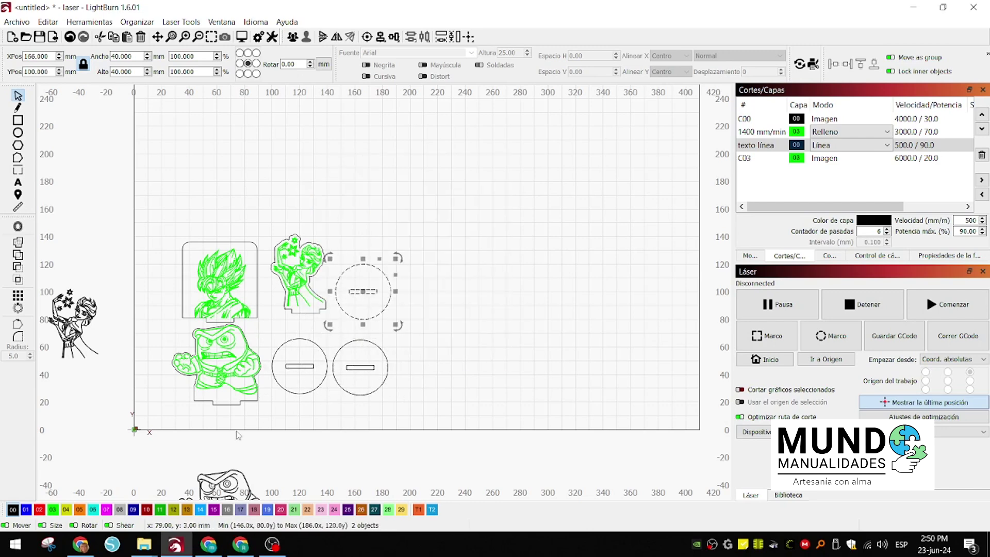
Step: Draw a circle about 64 mm in diameter in the free space beyond the bases and set its diameter to 50 mm
scroll(253, 247, up, 2)
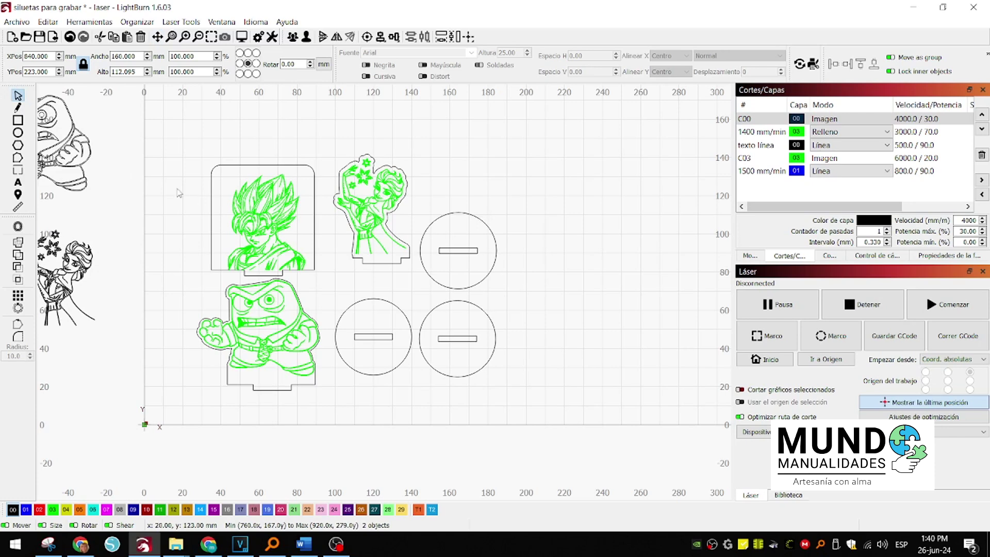
click(19, 134)
drag(608, 238, 675, 315)
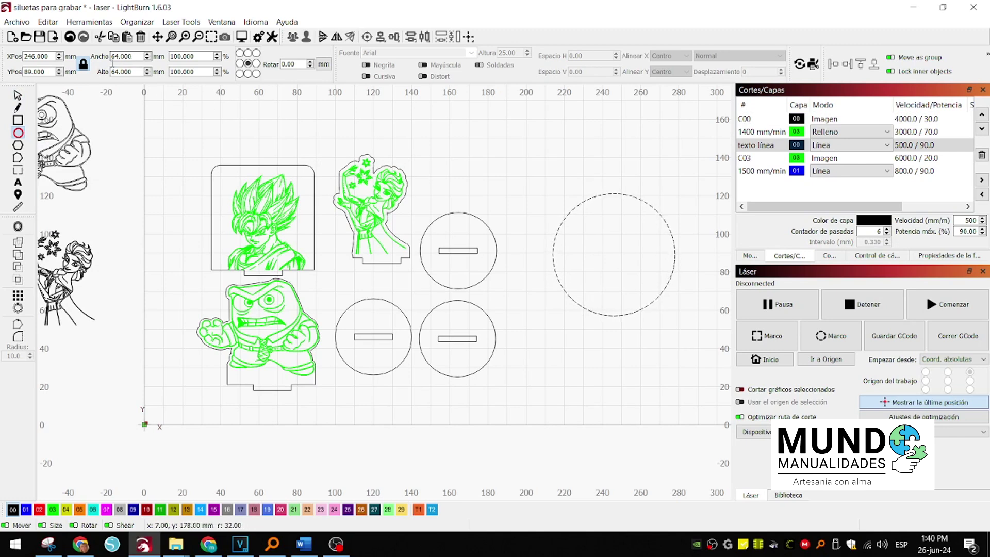
click(110, 58)
text(50)
key(Return)
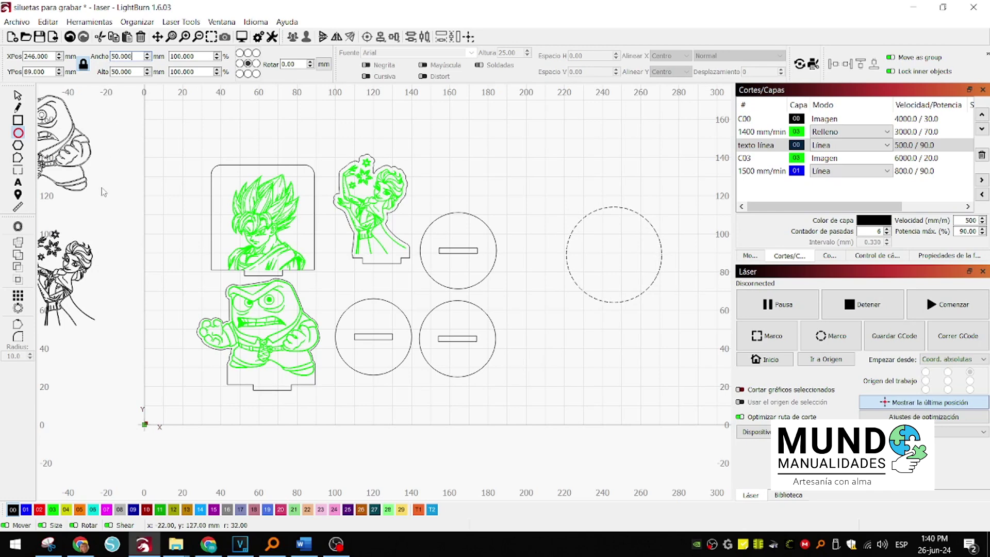
click(17, 95)
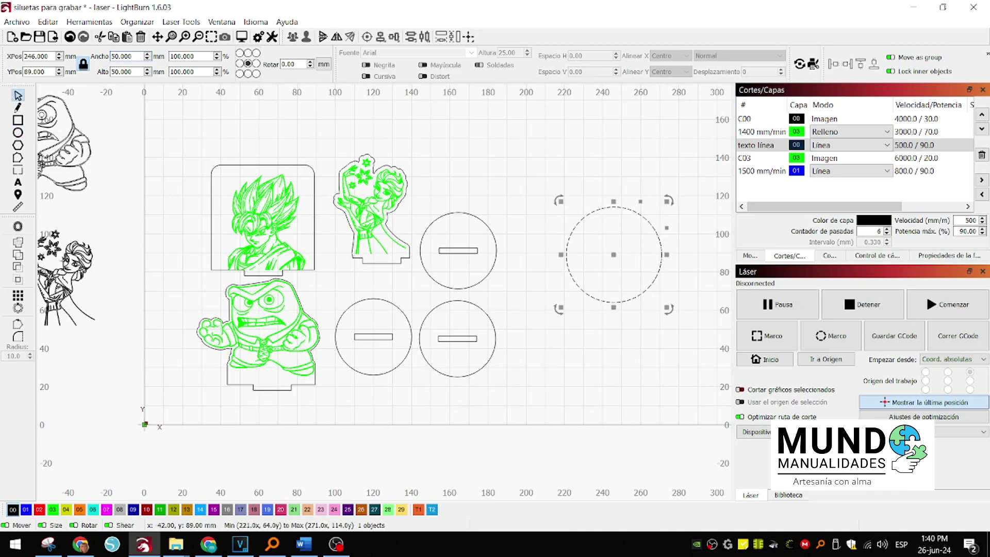
Step: Move the black Elsa into the 50 mm circle and scale it down proportionally to about 29 × 41 mm
click(63, 278)
drag(60, 278, 613, 255)
drag(653, 200, 637, 213)
drag(609, 260, 612, 258)
drag(647, 211, 643, 217)
drag(610, 261, 612, 260)
scroll(669, 263, up, 4)
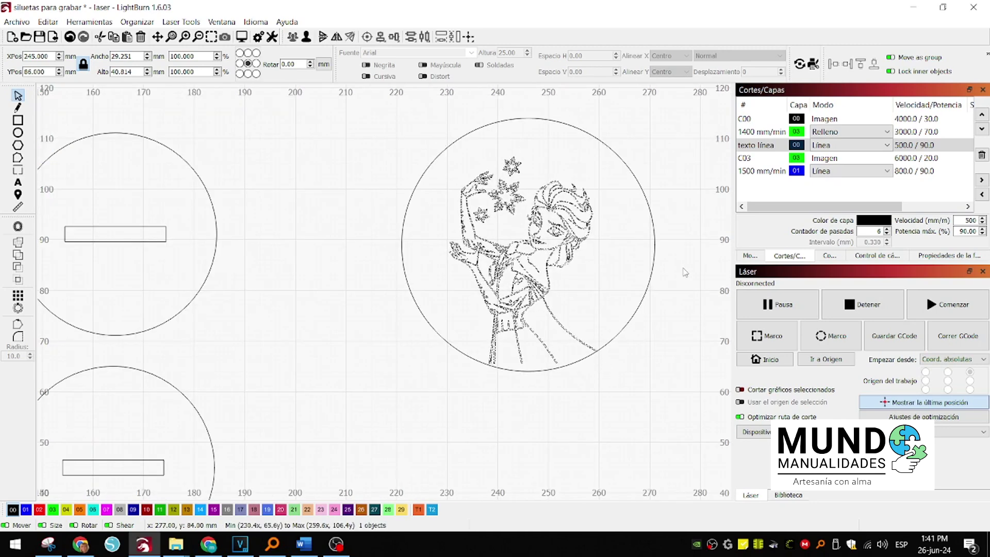
Step: Nudge Elsa slightly within the circle and assign the drawing to the green fill layer 03
click(685, 272)
drag(515, 283, 511, 287)
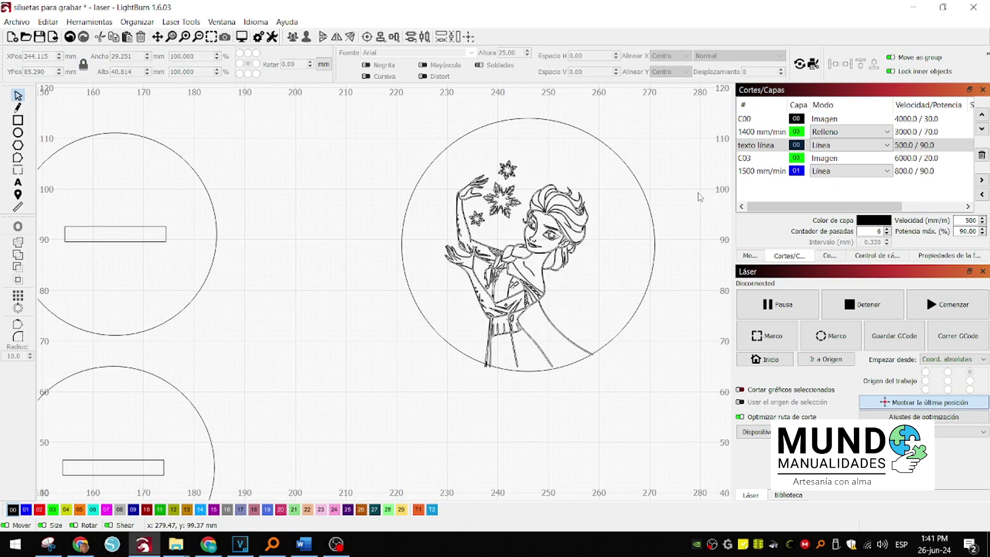
click(53, 510)
click(298, 396)
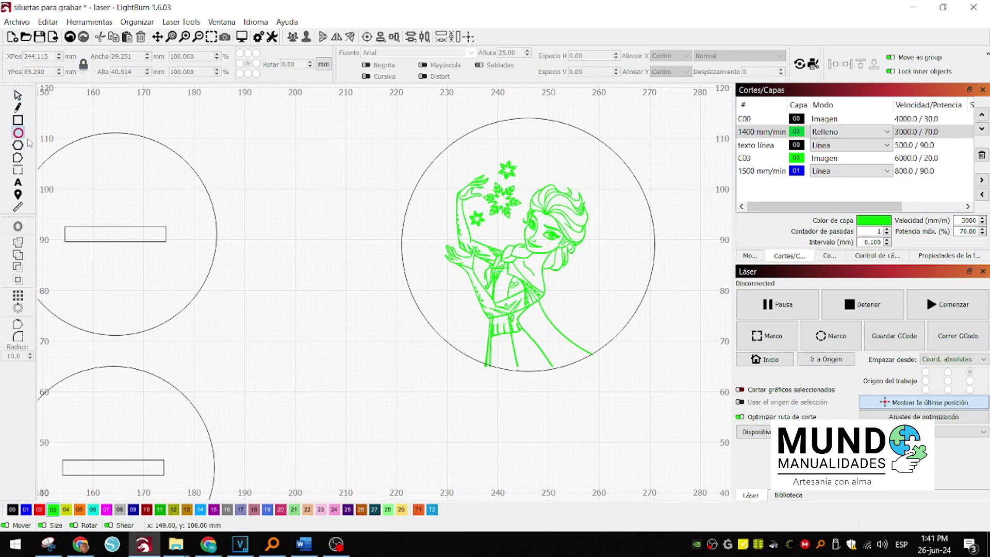
Step: Draw a small circle, put it on black line layer 00, set its diameter to 1.5 mm and place it inside the large circle's upper edge
click(325, 148)
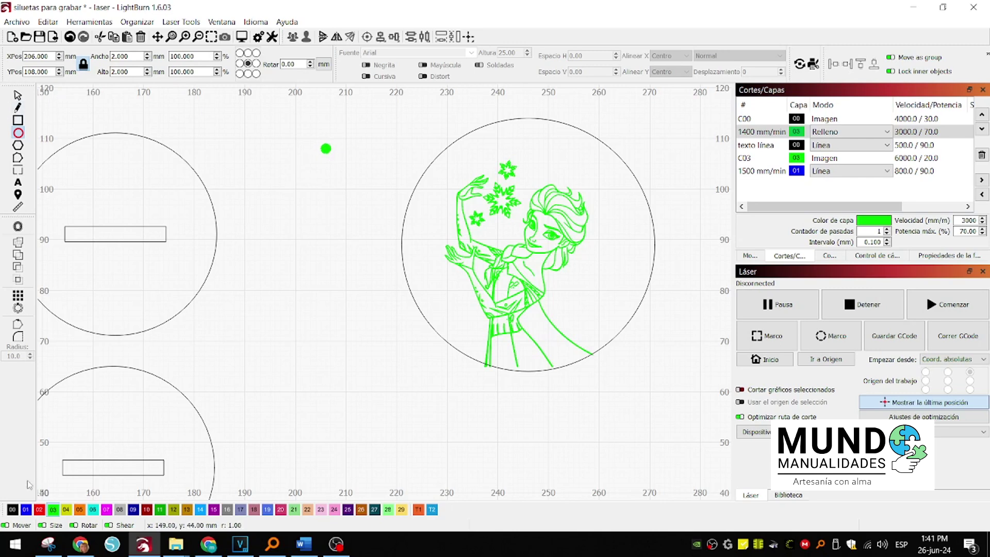
click(13, 510)
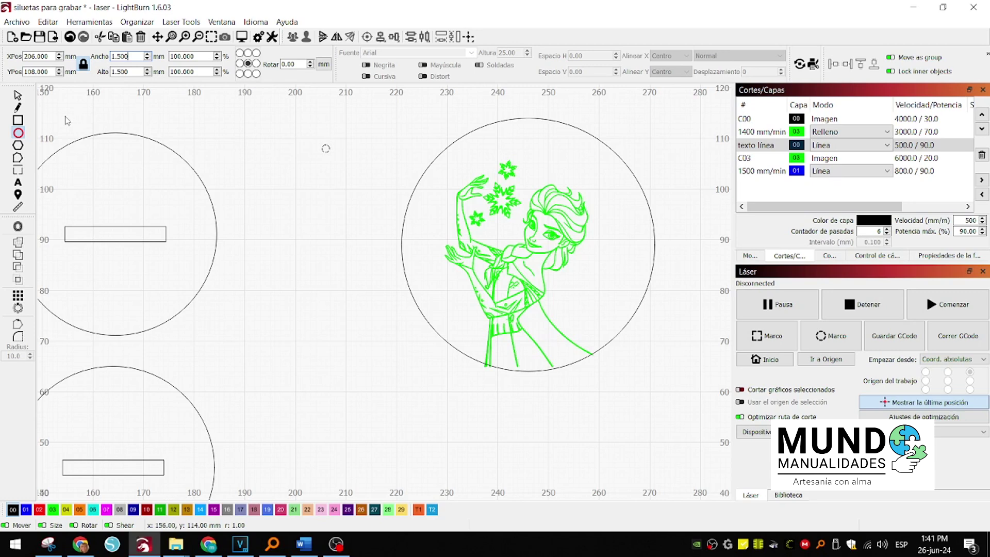
click(325, 148)
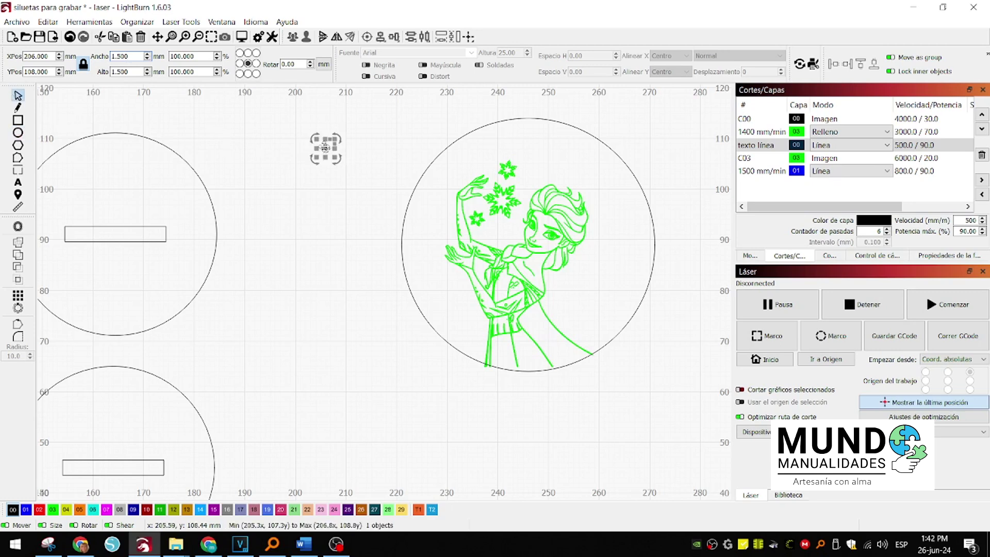
drag(325, 148, 456, 160)
drag(525, 142, 524, 142)
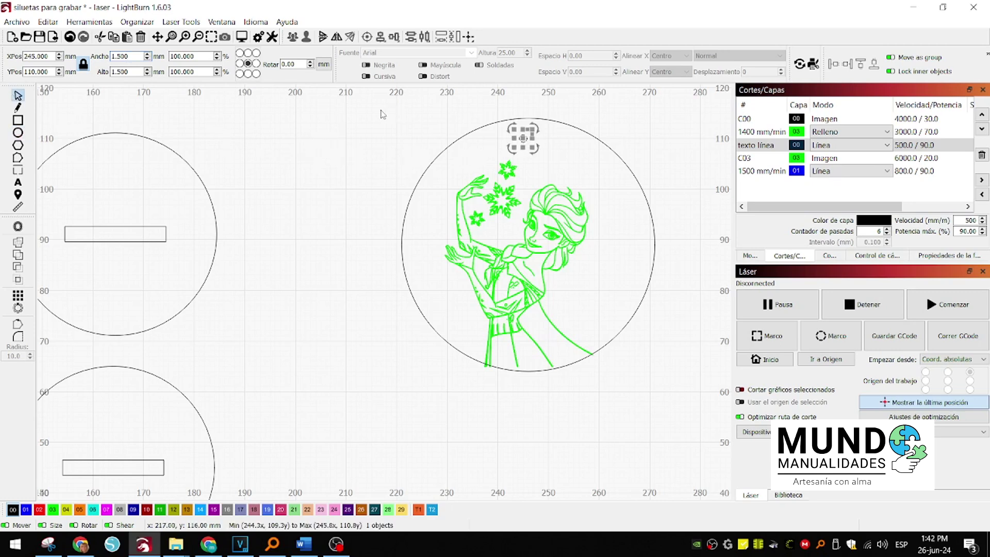
Step: Select Elsa, the large circle and the small hole and align them along their vertical centres
drag(432, 192, 687, 394)
drag(608, 299, 521, 346)
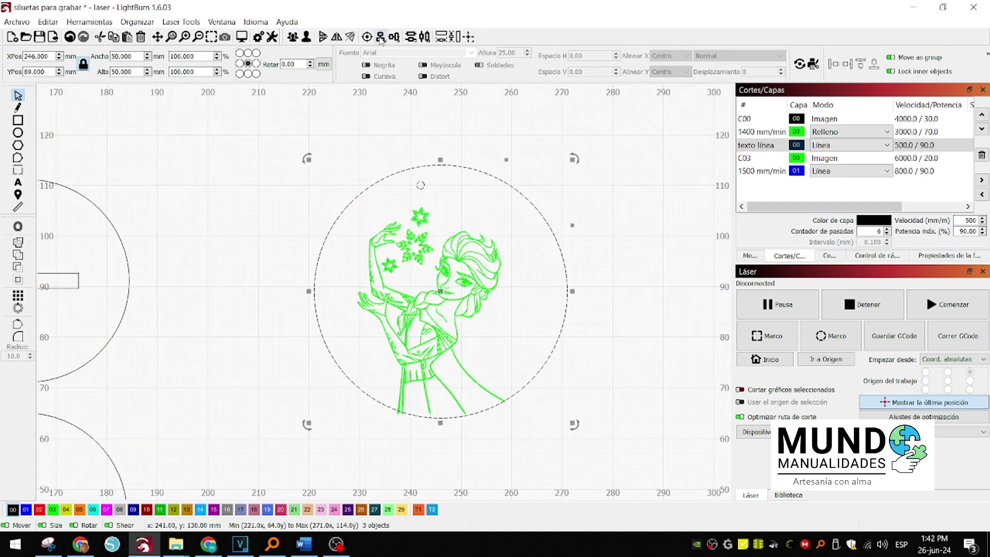
click(381, 40)
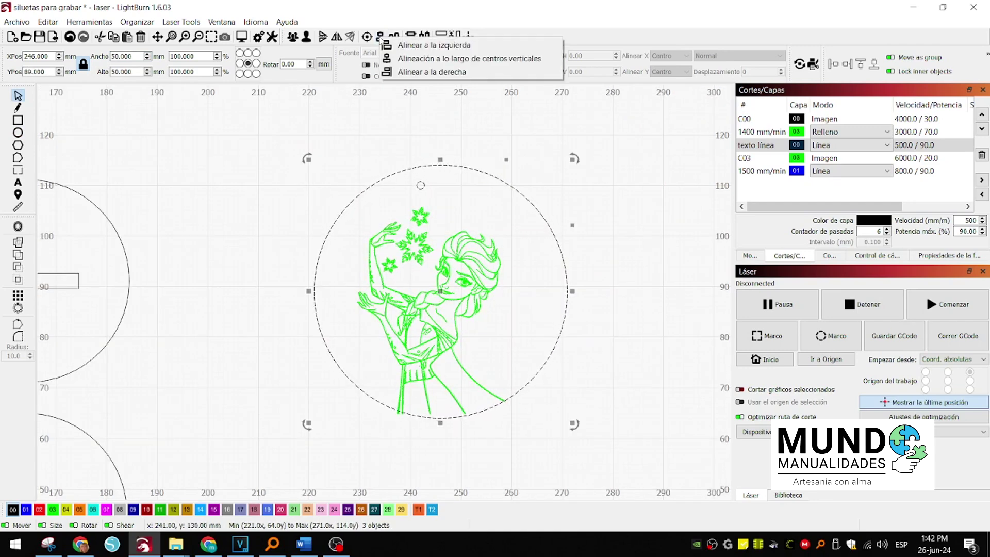
click(404, 60)
click(405, 138)
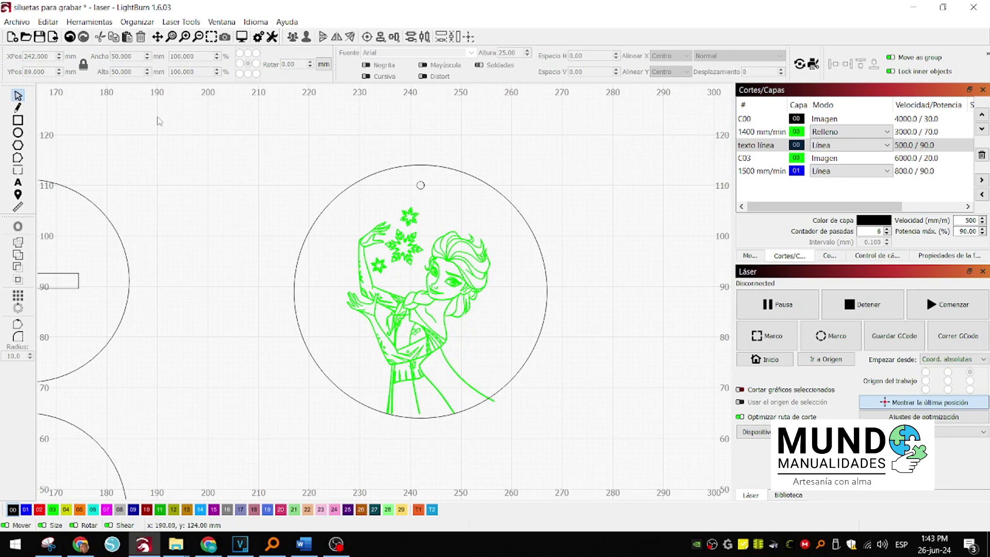
Step: Try moving the small hole up to Y 112 mm, nearer the circle's edge, and undo the move
scroll(420, 185, up, 4)
click(412, 220)
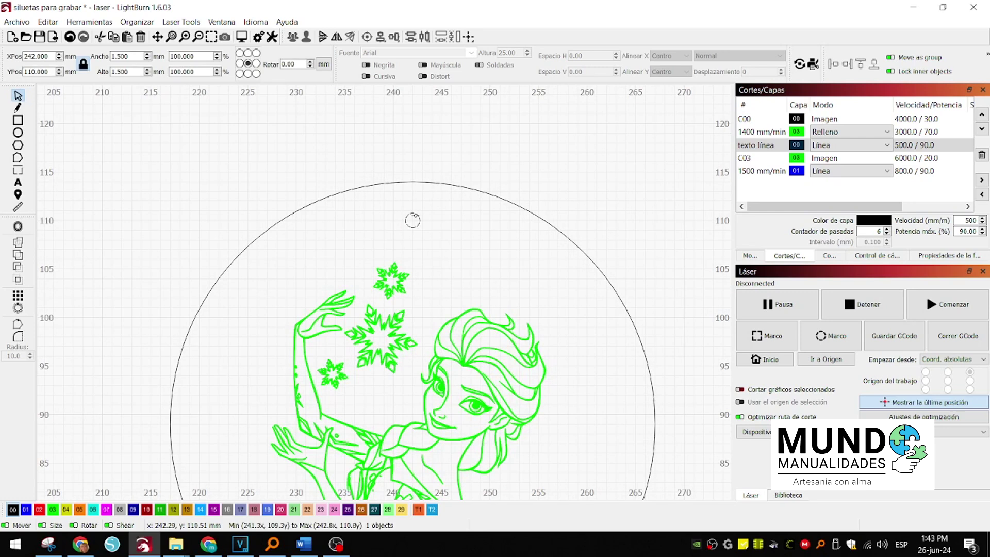
drag(413, 220, 413, 200)
click(393, 178)
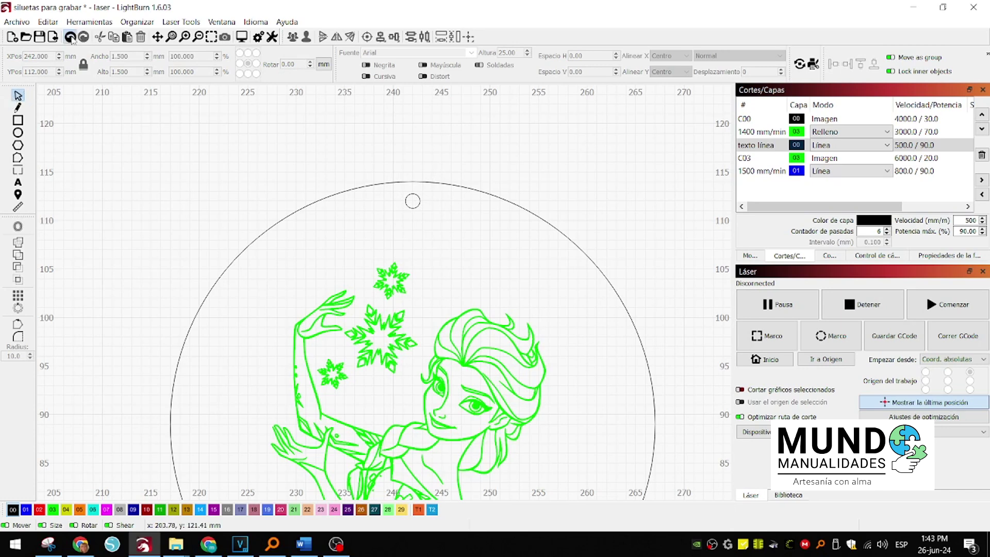
click(70, 37)
click(70, 37)
click(261, 183)
Step: Draw a narrow rectangle about 0.5 × 3.5 mm between the circle's upper edge and the hole, and delete it
click(18, 120)
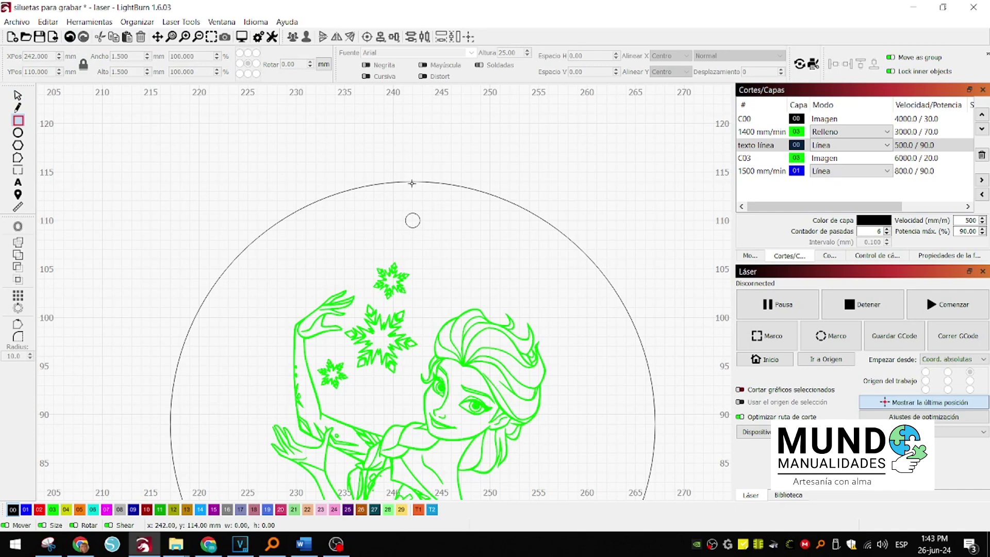
drag(412, 212, 415, 212)
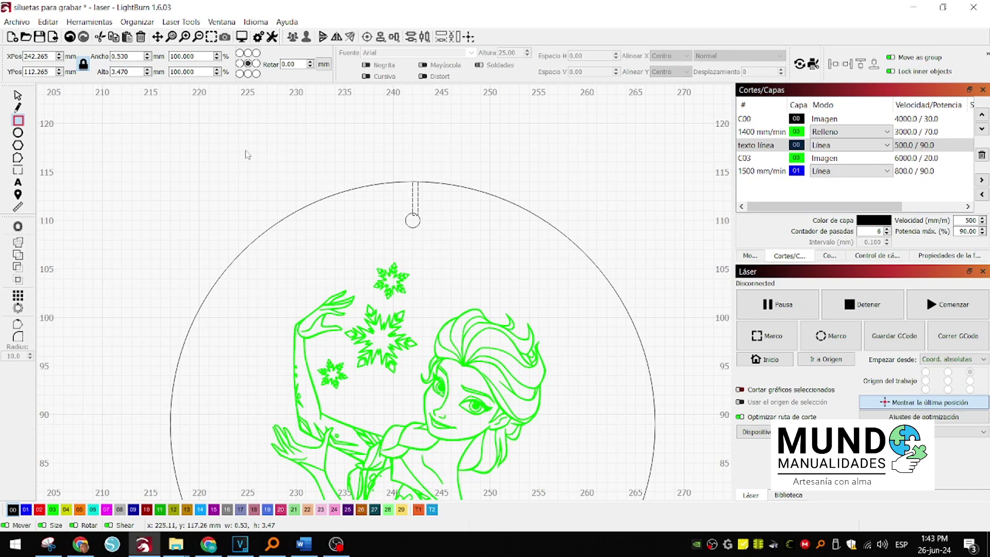
click(18, 96)
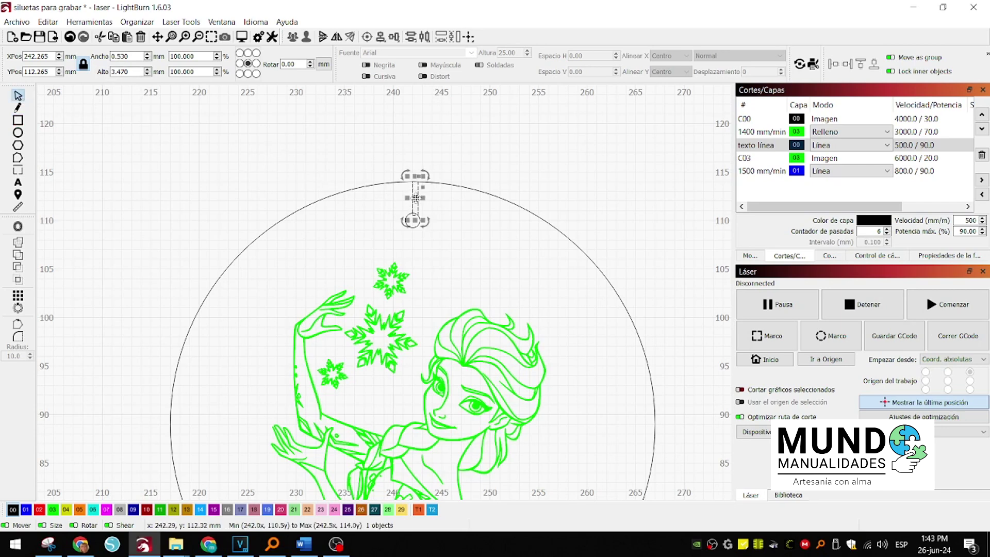
key(Delete)
scroll(277, 244, down, 5)
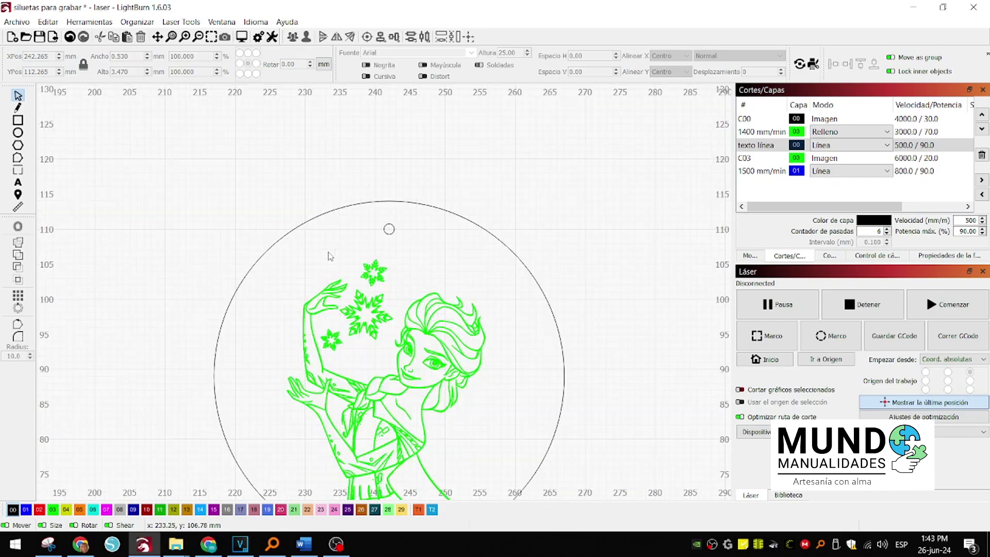